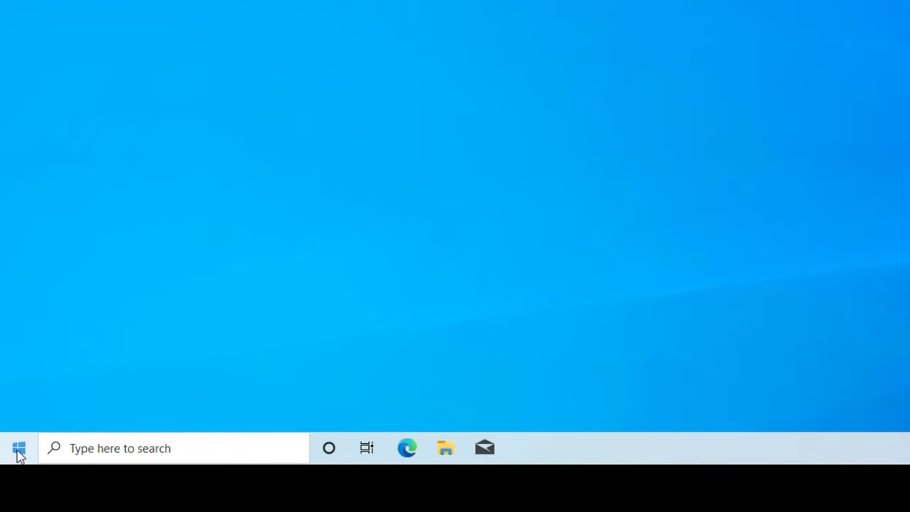
Step: Check the BIOS Mode entry in System Information, launched via Run with msinfo32
{"action": "right_click", "coordinate": [19, 455]}
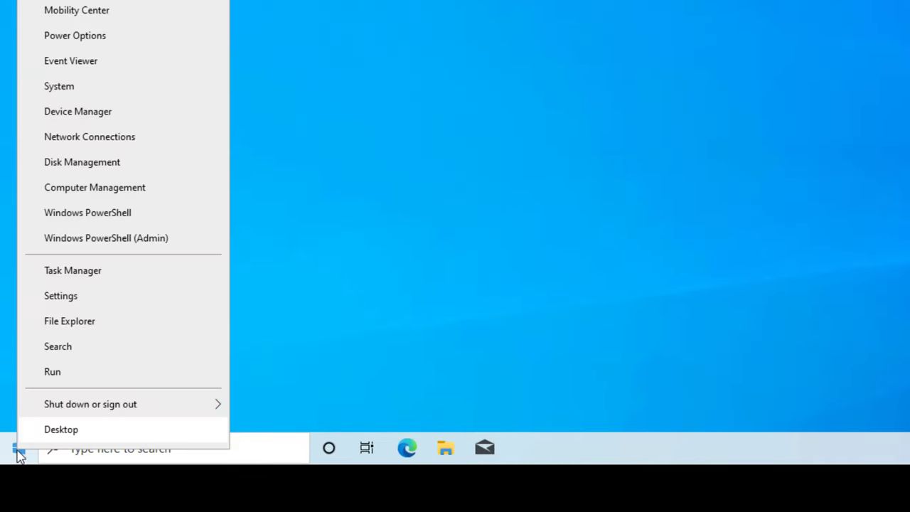
{"action": "left_click", "coordinate": [64, 377]}
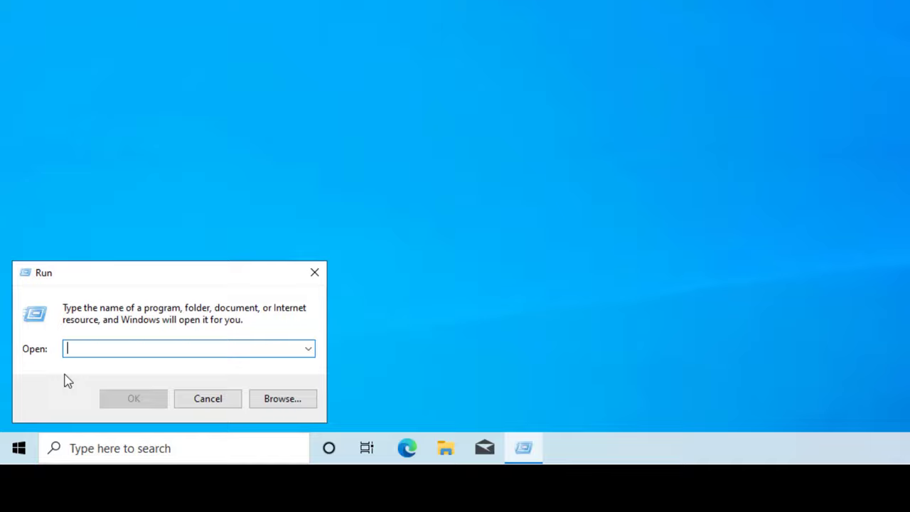
{"action": "type", "text": "msinfo3"}
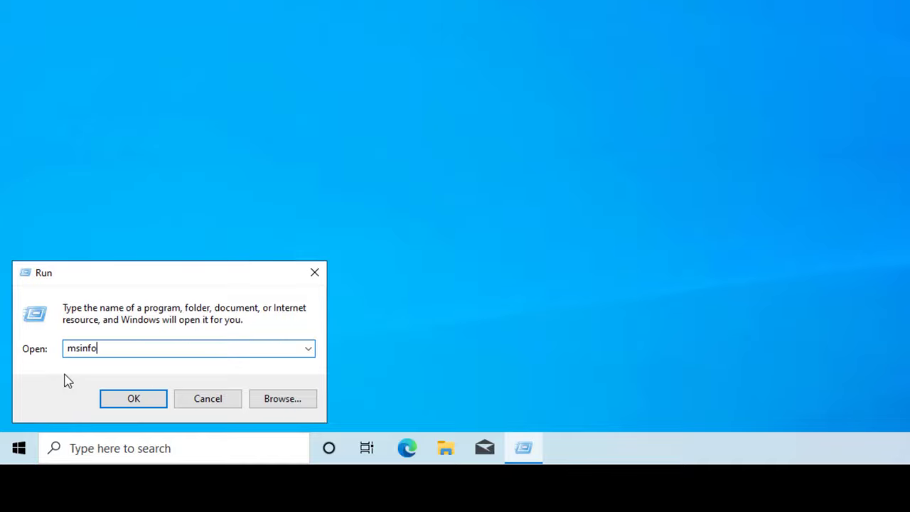
{"action": "type", "text": "2"}
{"action": "key", "text": "Return"}
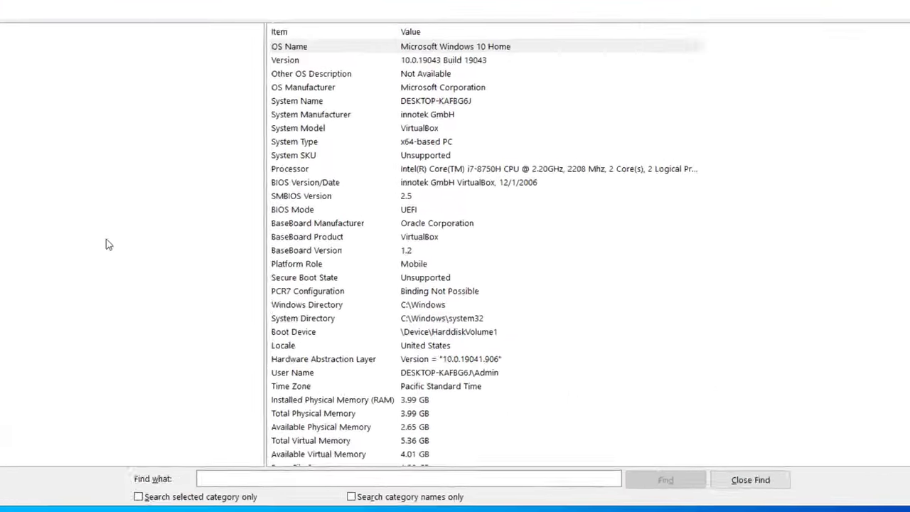
{"action": "left_click", "coordinate": [285, 212]}
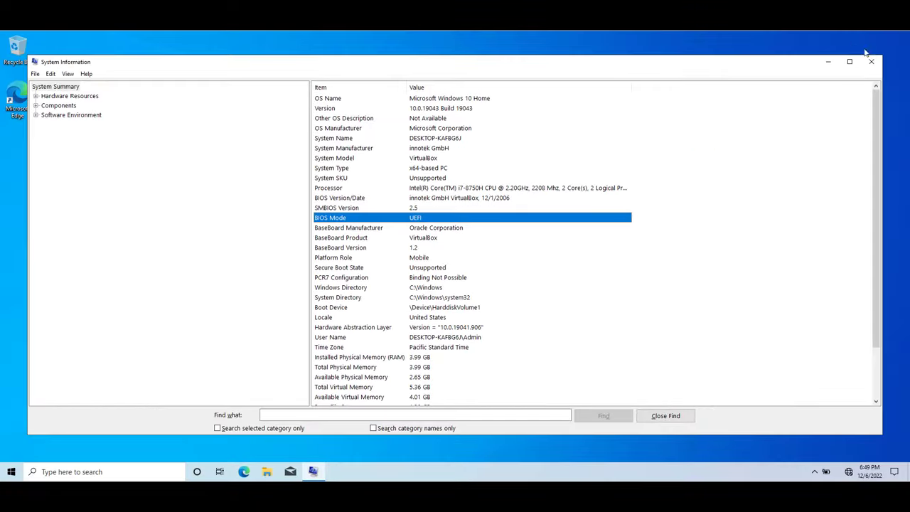
Step: Close System Information and open Disk Management from the Win+X menu
{"action": "left_click", "coordinate": [873, 63]}
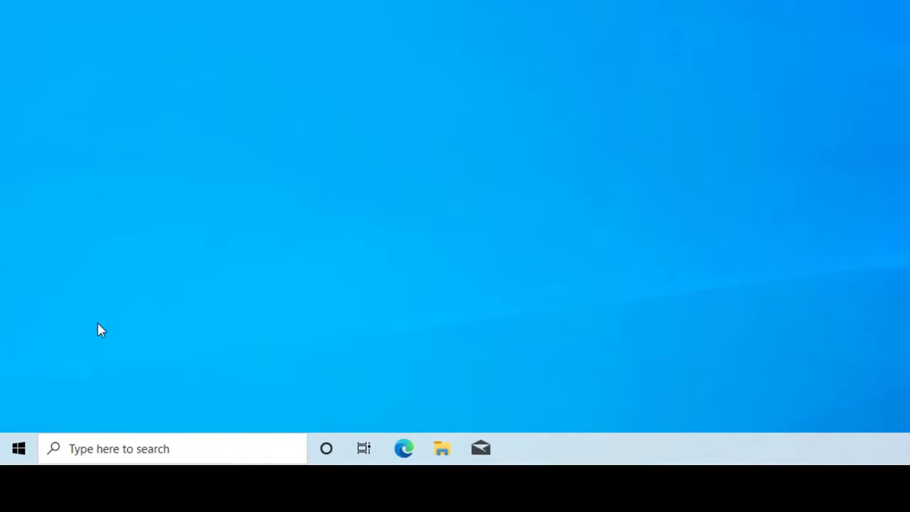
{"action": "right_click", "coordinate": [16, 454]}
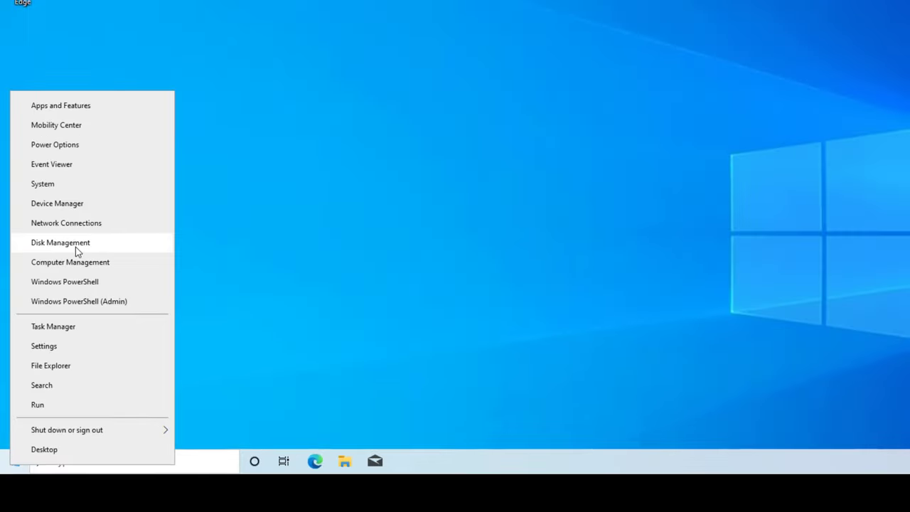
{"action": "left_click", "coordinate": [76, 246]}
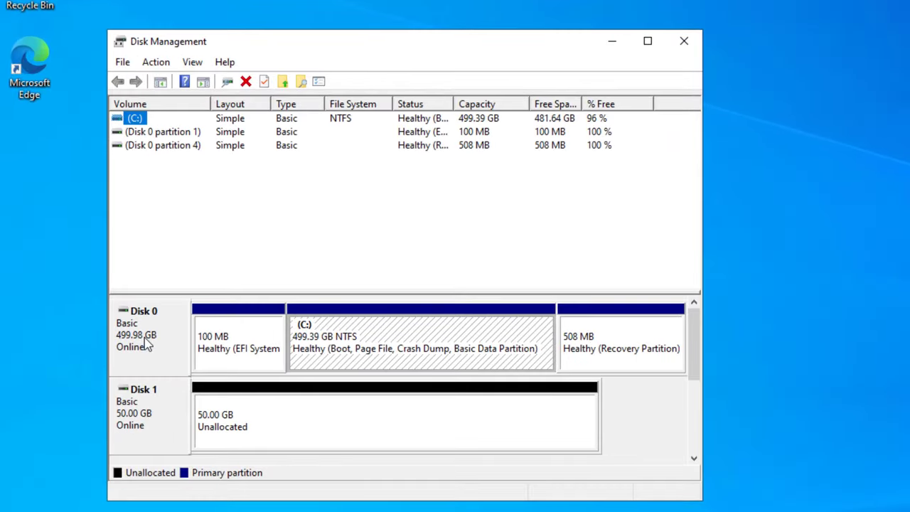
{"action": "right_click", "coordinate": [147, 345]}
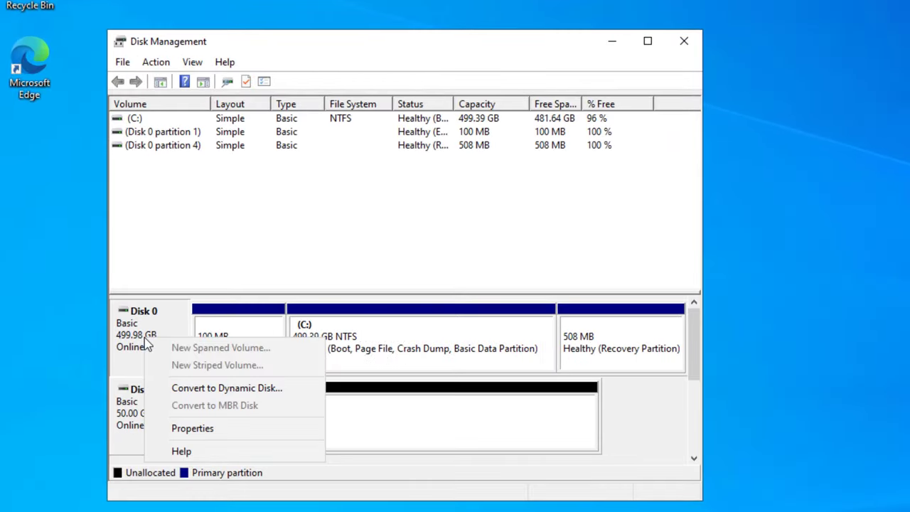
{"action": "left_click", "coordinate": [183, 433]}
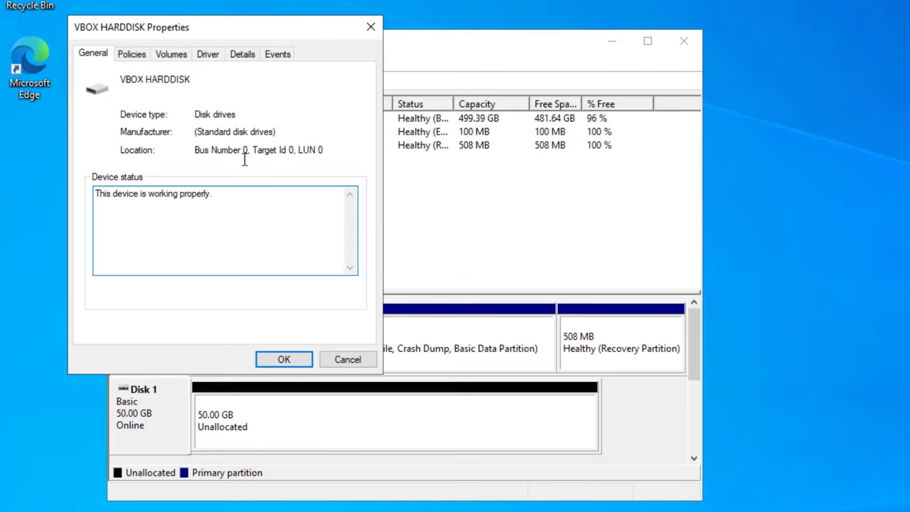
{"action": "left_click", "coordinate": [175, 57]}
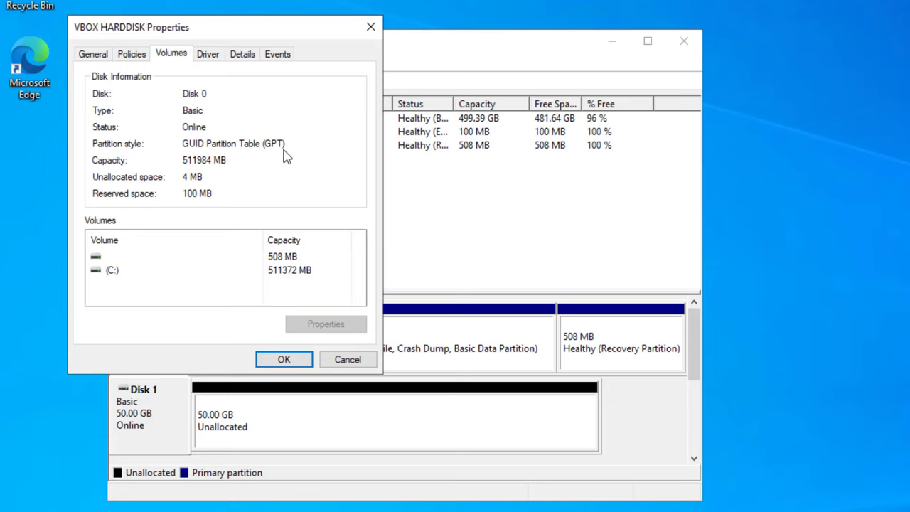
{"action": "left_click", "coordinate": [370, 29]}
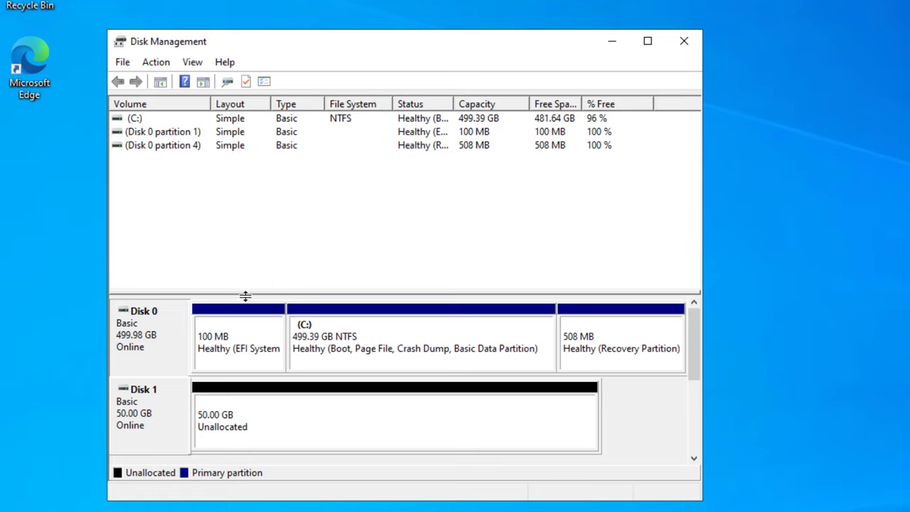
{"action": "left_click", "coordinate": [244, 362]}
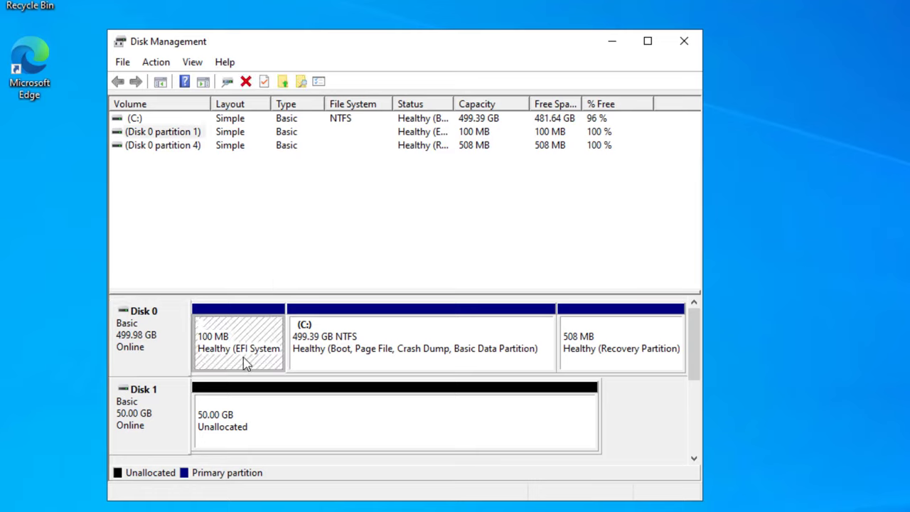
{"action": "left_click", "coordinate": [354, 360]}
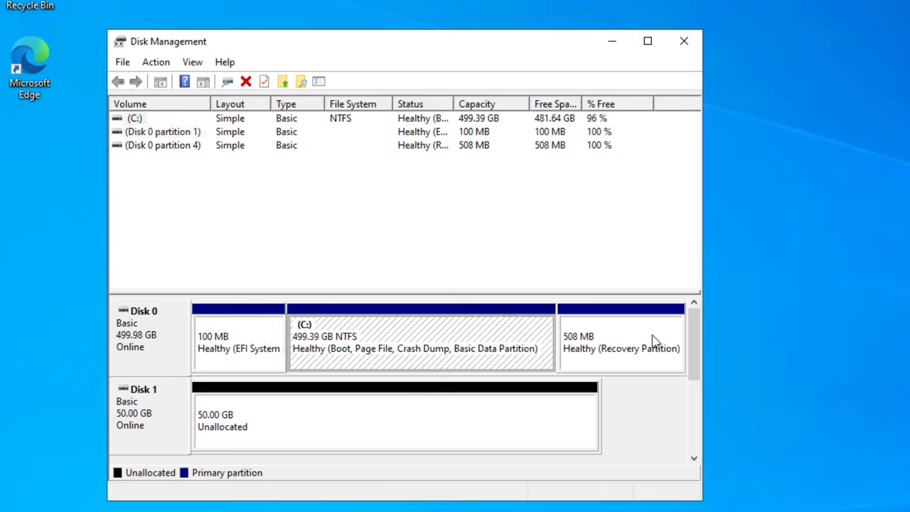
{"action": "left_click", "coordinate": [636, 358]}
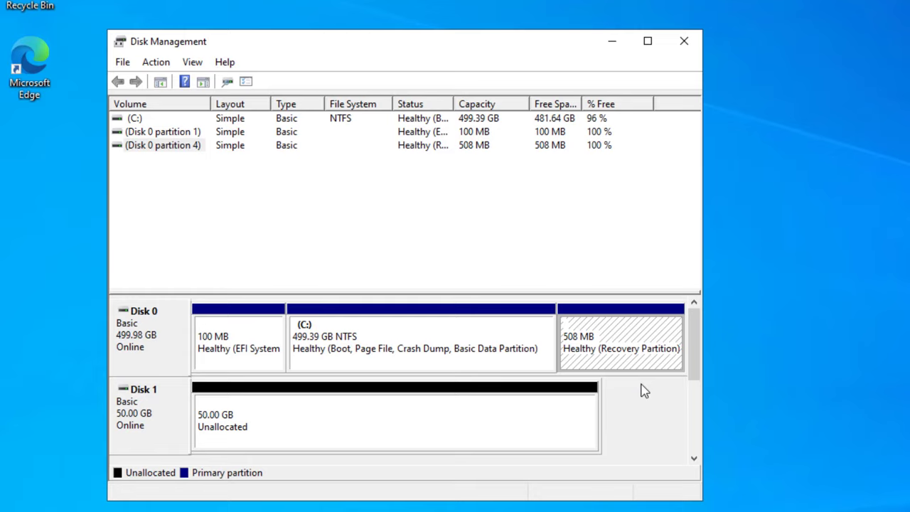
{"action": "left_click", "coordinate": [620, 350]}
{"action": "right_click", "coordinate": [615, 343]}
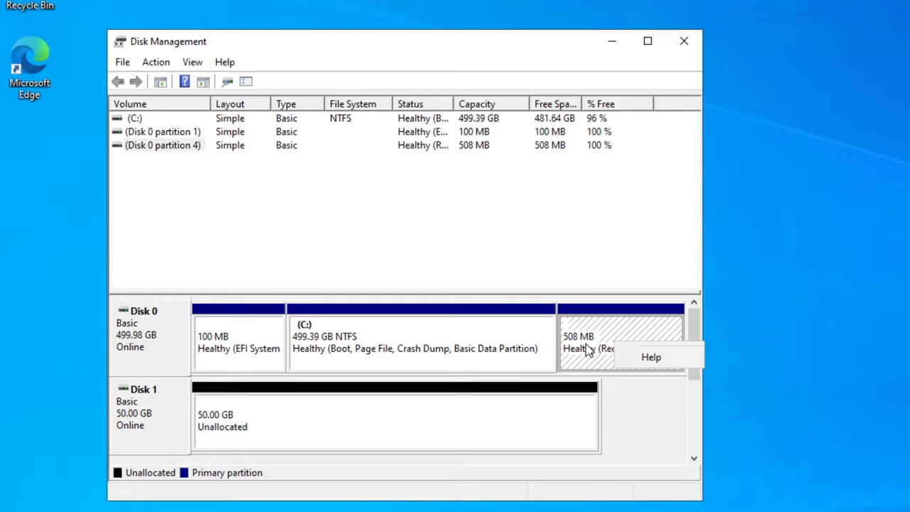
{"action": "left_click", "coordinate": [587, 328]}
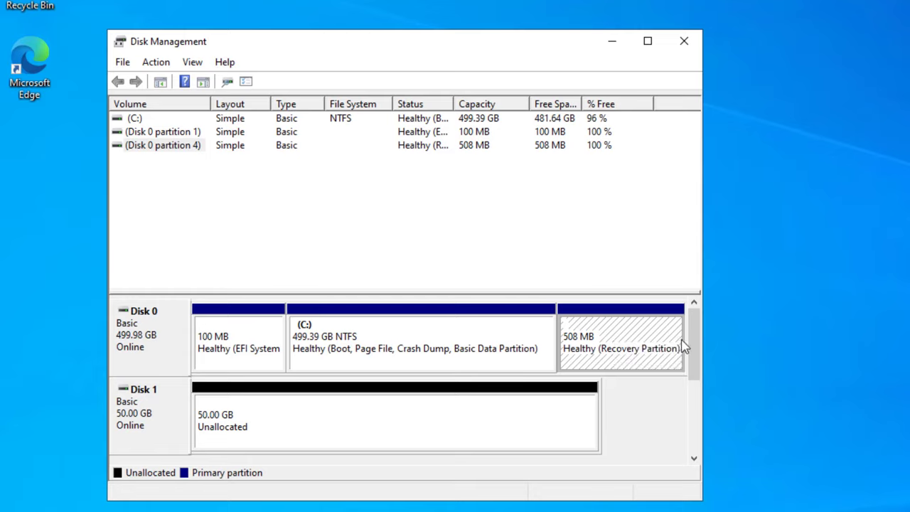
{"action": "left_click", "coordinate": [632, 344]}
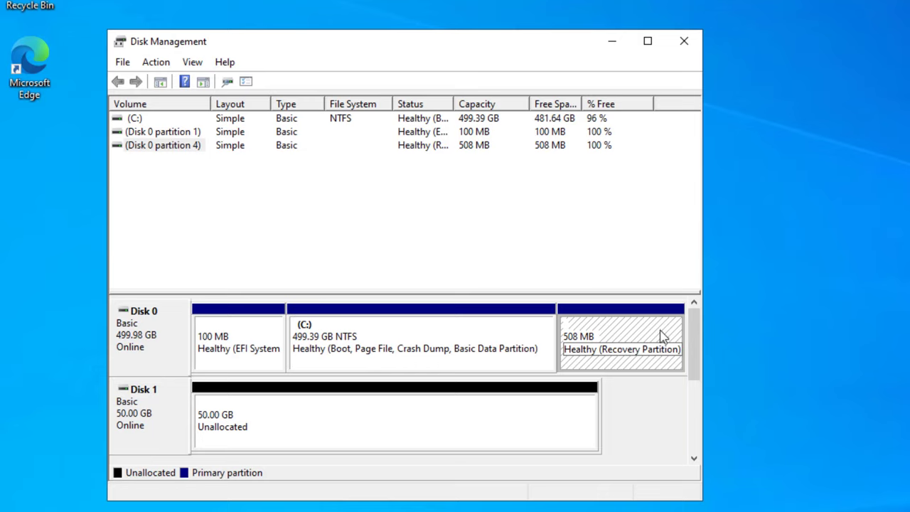
{"action": "left_click", "coordinate": [624, 356]}
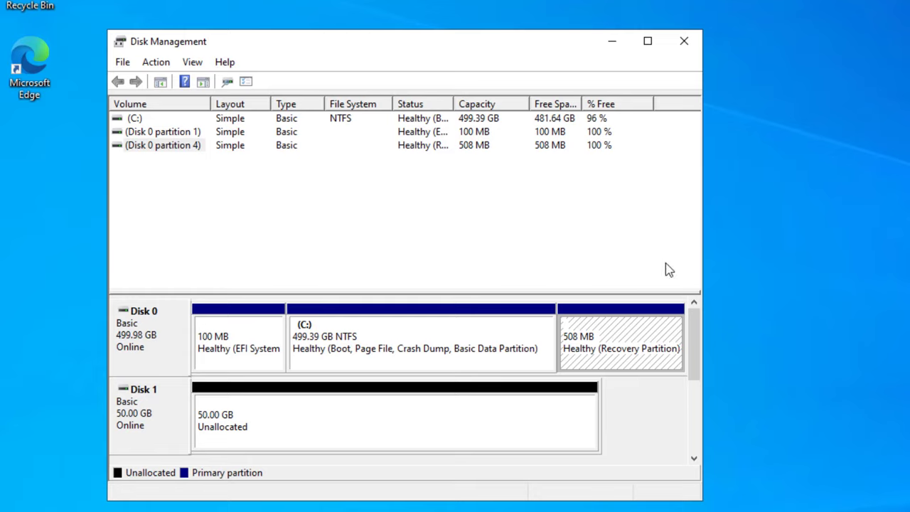
{"action": "left_click", "coordinate": [604, 349]}
{"action": "left_click", "coordinate": [595, 348]}
Step: Open C:\Windows and read the WinSxS folder's size in its Properties (5.86 GB)
{"action": "right_click", "coordinate": [392, 346]}
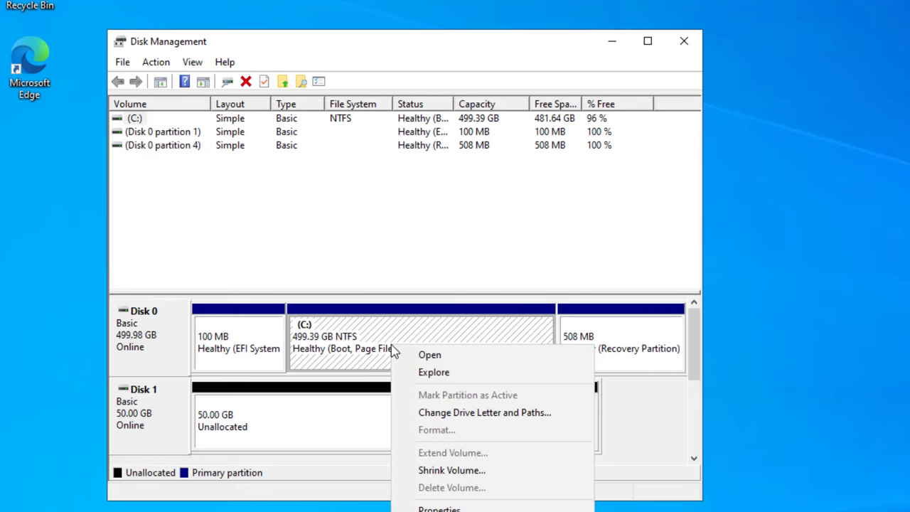
{"action": "left_click", "coordinate": [427, 355]}
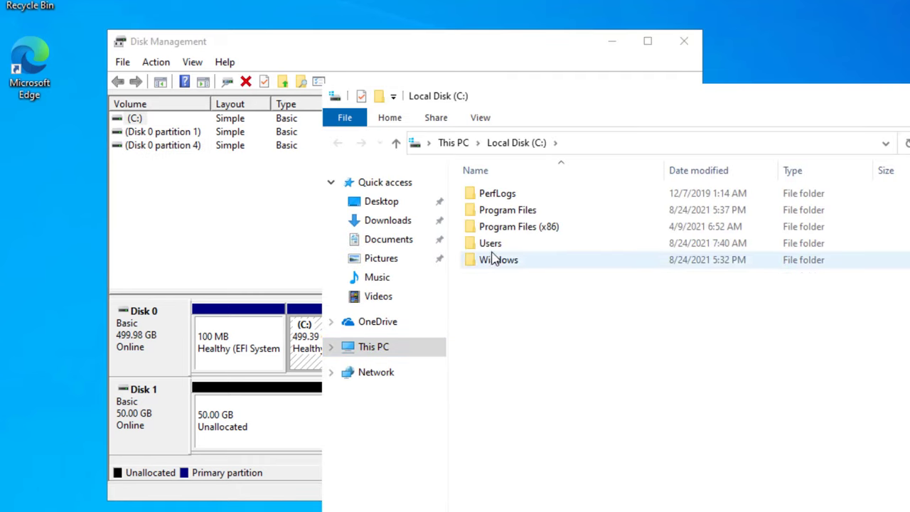
{"action": "double_click", "coordinate": [498, 260]}
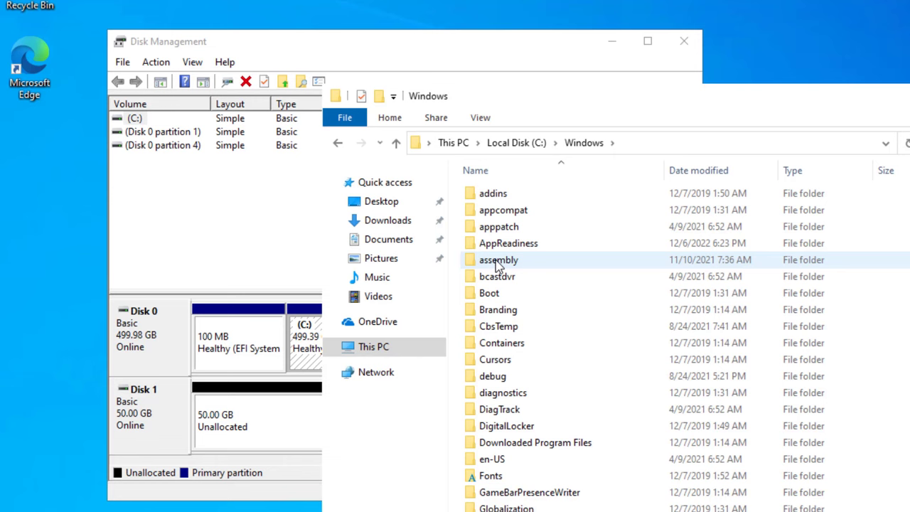
{"action": "type", "text": "winsxs"}
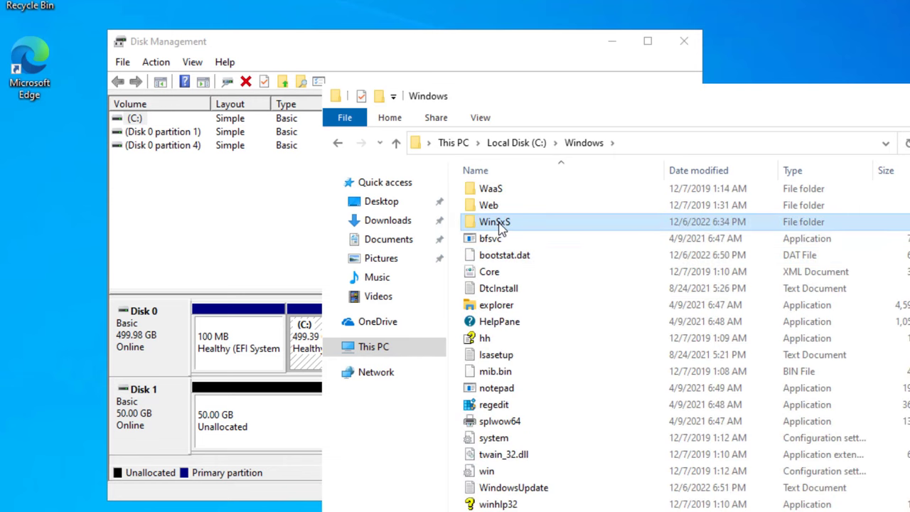
{"action": "right_click", "coordinate": [499, 224]}
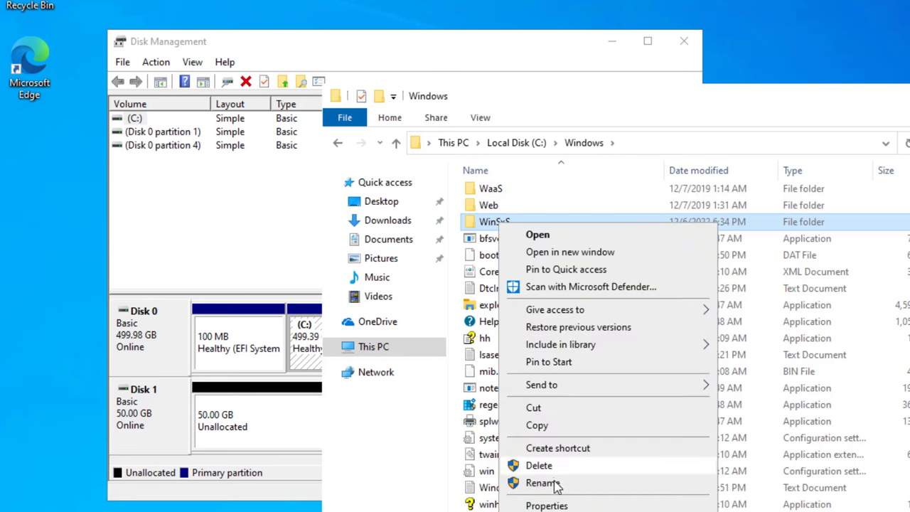
{"action": "left_click", "coordinate": [547, 505]}
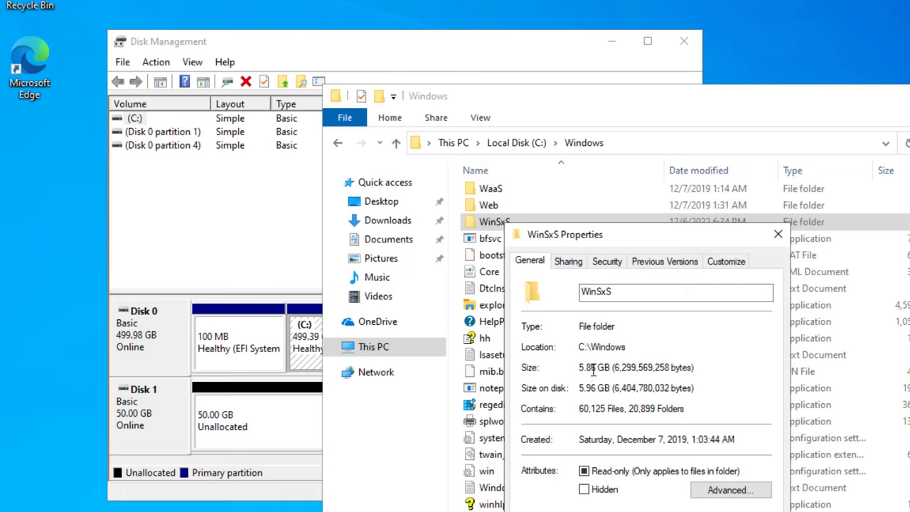
{"action": "left_click", "coordinate": [778, 234]}
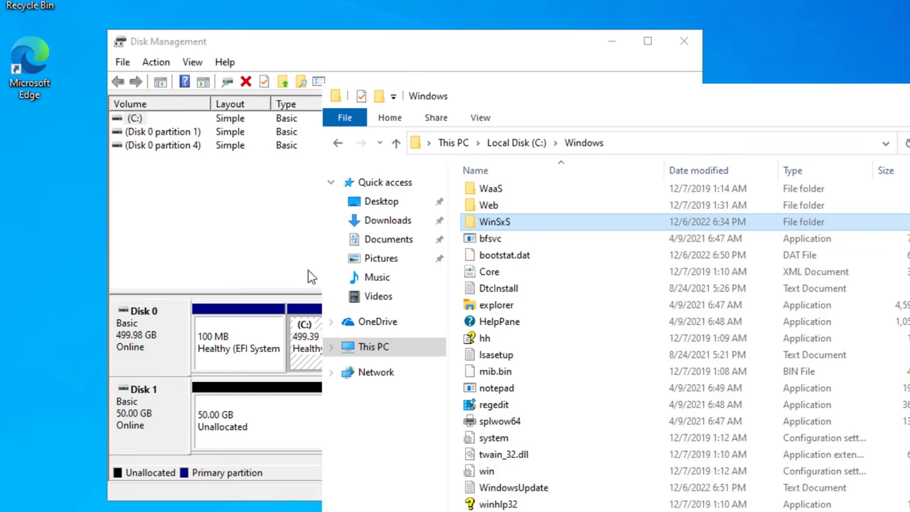
{"action": "left_click", "coordinate": [278, 276]}
{"action": "left_click", "coordinate": [593, 356]}
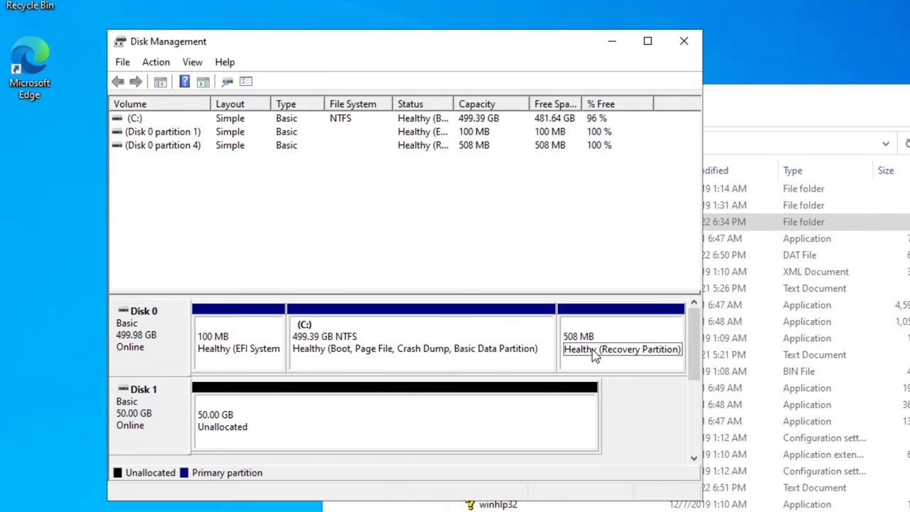
{"action": "left_click", "coordinate": [815, 107]}
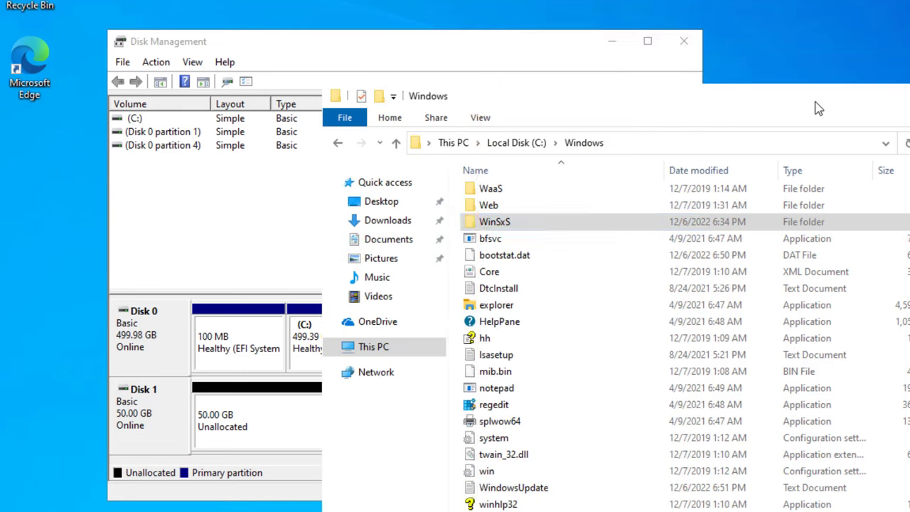
{"action": "left_click_drag", "start_coordinate": [829, 63], "coordinate": [842, 64]}
{"action": "left_click", "coordinate": [439, 55]}
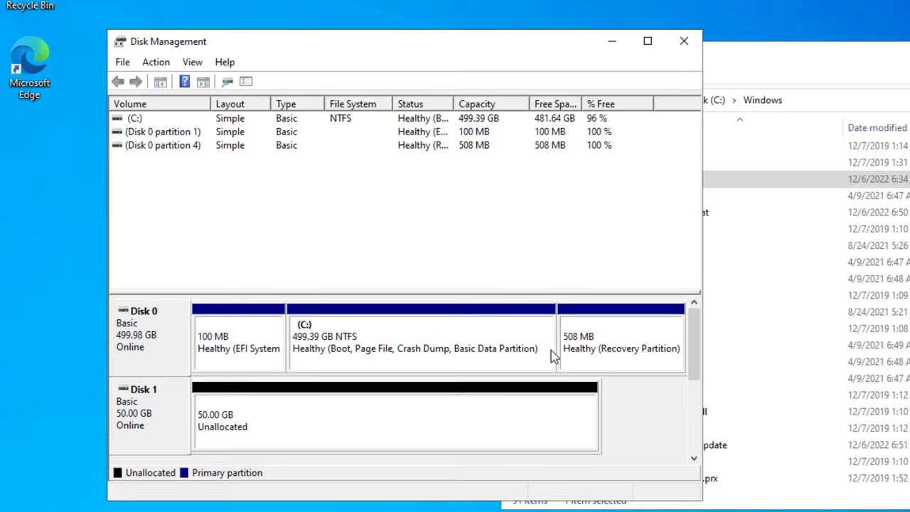
{"action": "left_click", "coordinate": [604, 351]}
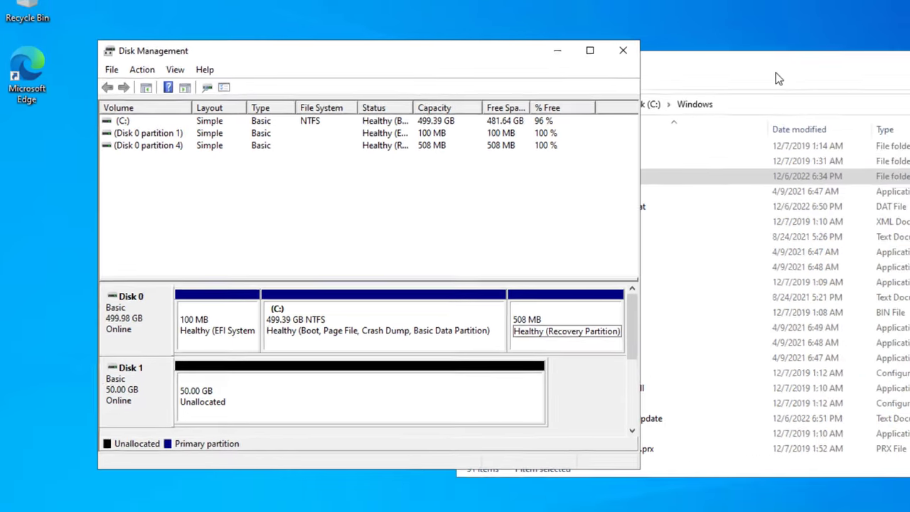
{"action": "left_click", "coordinate": [851, 71]}
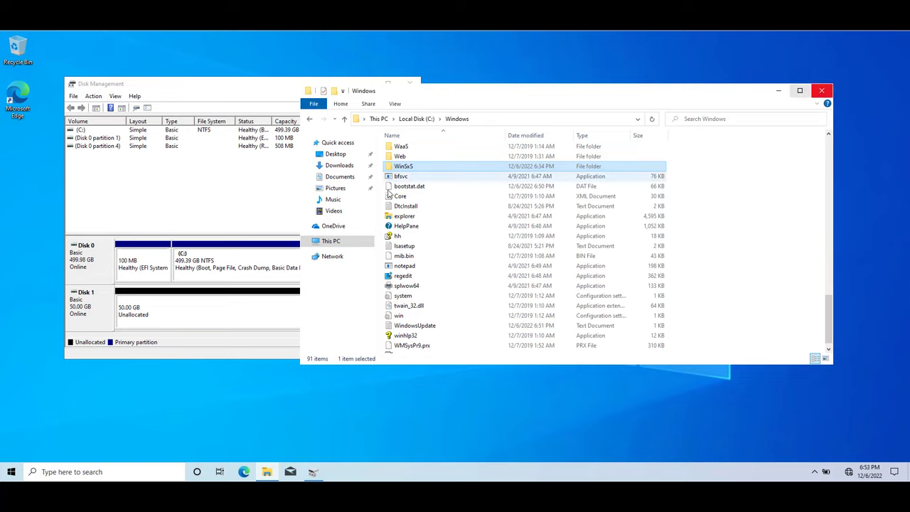
Step: Navigate from Local Disk (C:) through Windows and System32 into the Recovery folder holding ReAgent
{"action": "left_click", "coordinate": [422, 121]}
{"action": "key", "text": "Return"}
{"action": "key", "text": "r"}
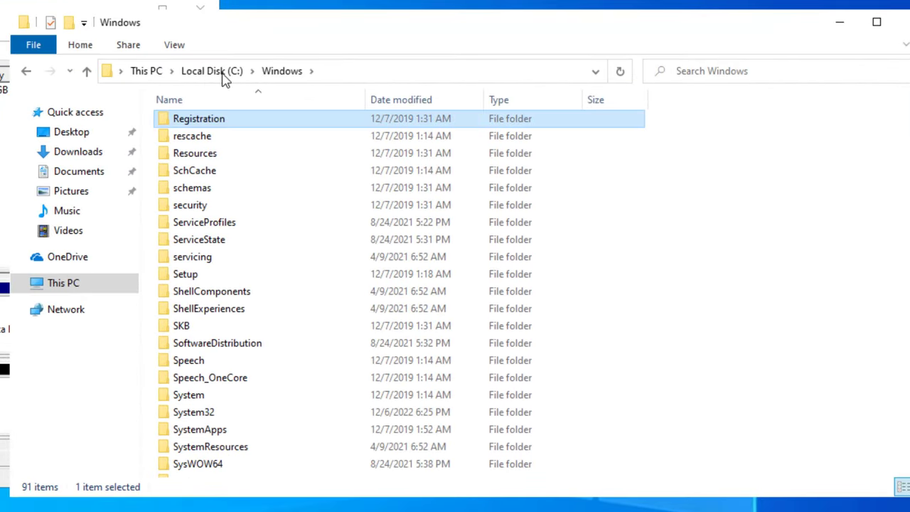
{"action": "key", "text": "r"}
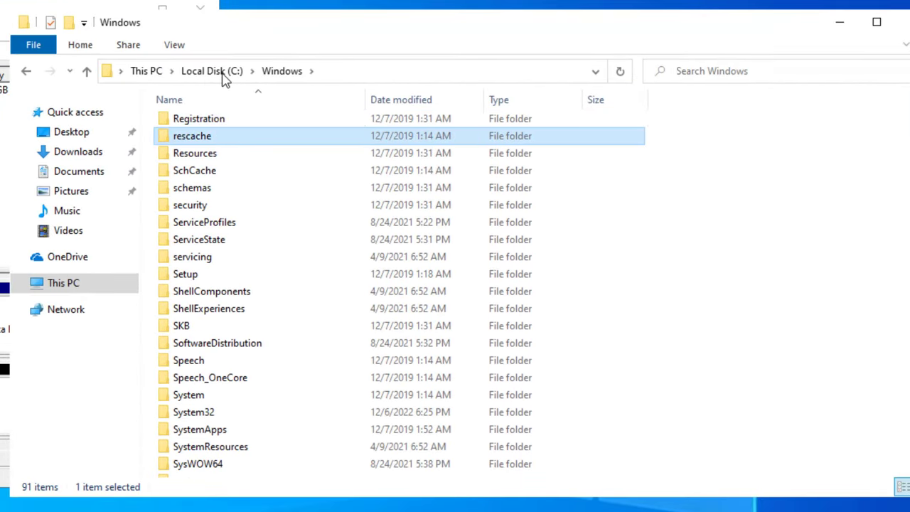
{"action": "key", "text": "s"}
{"action": "key", "text": "y"}
{"action": "key", "text": "Down"}
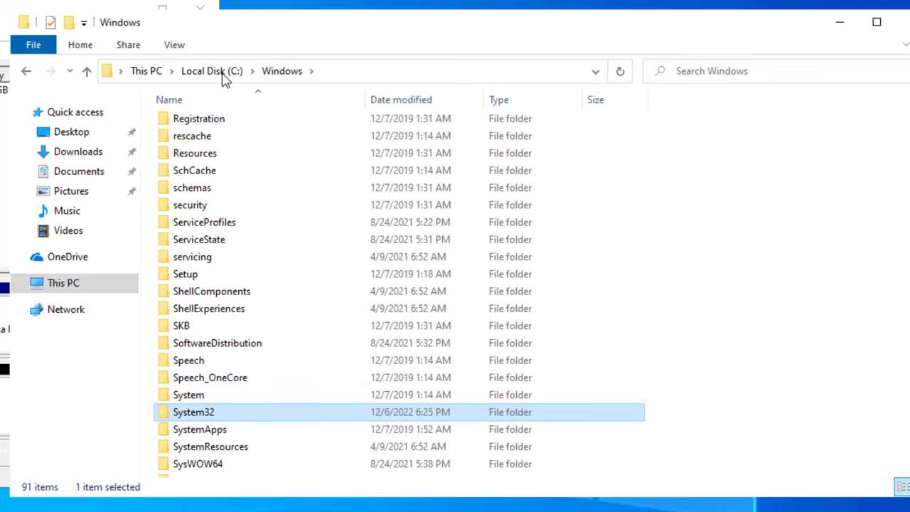
{"action": "key", "text": "Return"}
{"action": "key", "text": "r"}
{"action": "key", "text": "e"}
{"action": "key", "text": "Return"}
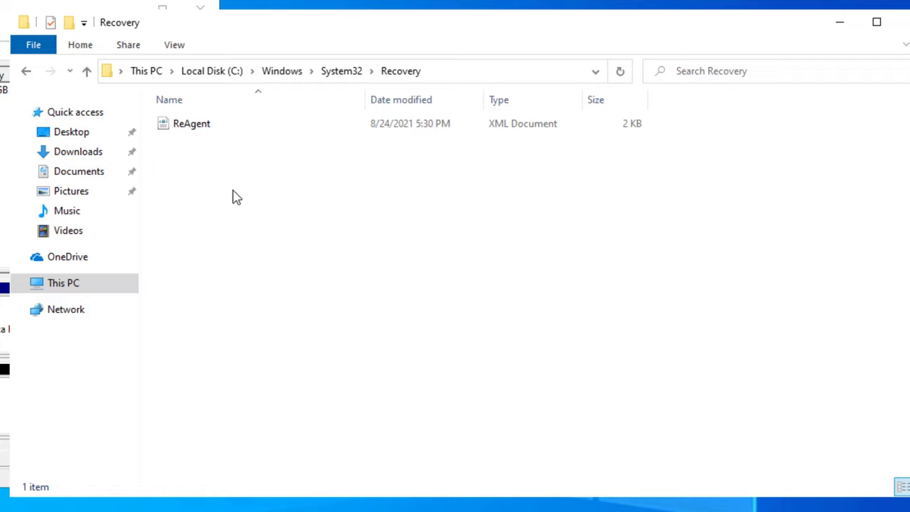
Step: Show hidden and protected operating system files, then select the 508 MB Recovery Partition
{"action": "left_click", "coordinate": [175, 52]}
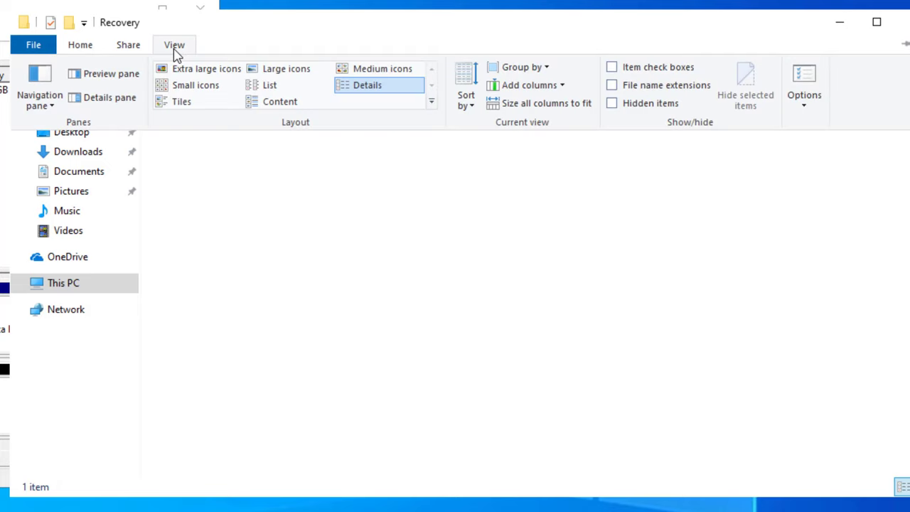
{"action": "left_click", "coordinate": [816, 78]}
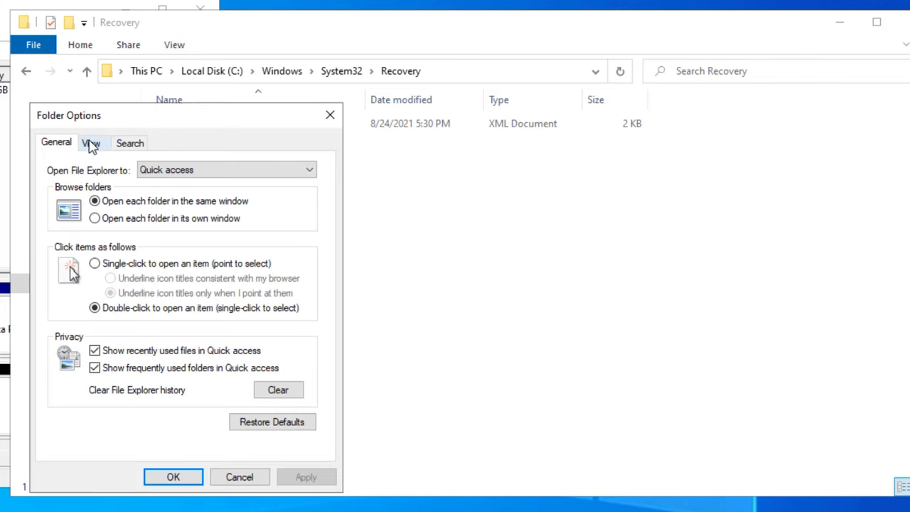
{"action": "left_click", "coordinate": [91, 143]}
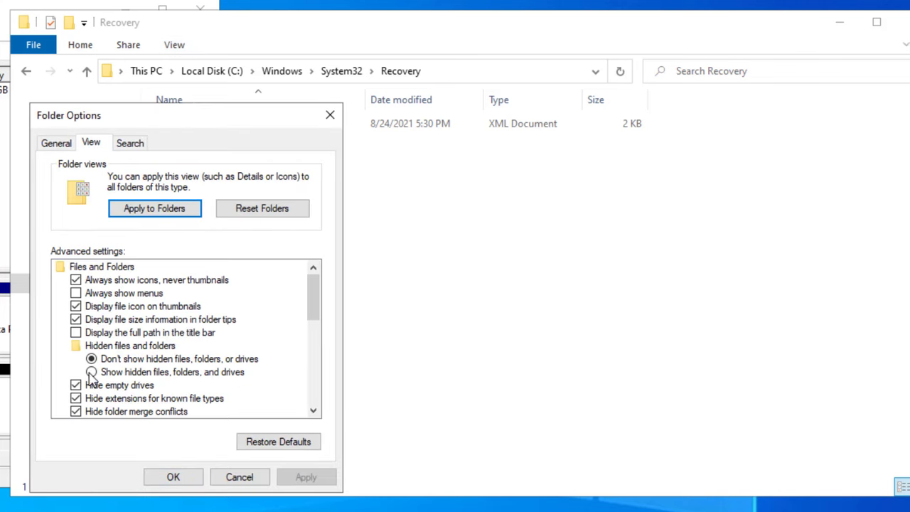
{"action": "left_click", "coordinate": [91, 371]}
{"action": "left_click", "coordinate": [313, 410]}
{"action": "left_click", "coordinate": [313, 410]}
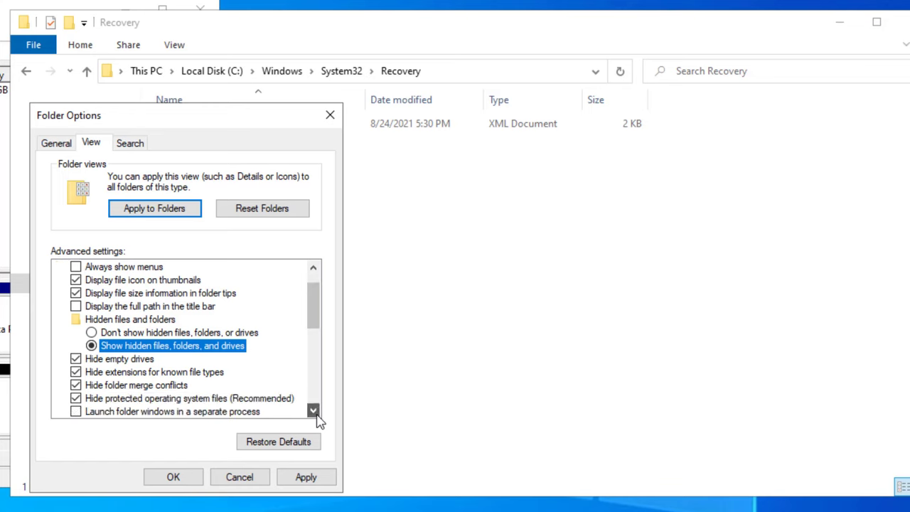
{"action": "left_click", "coordinate": [98, 400]}
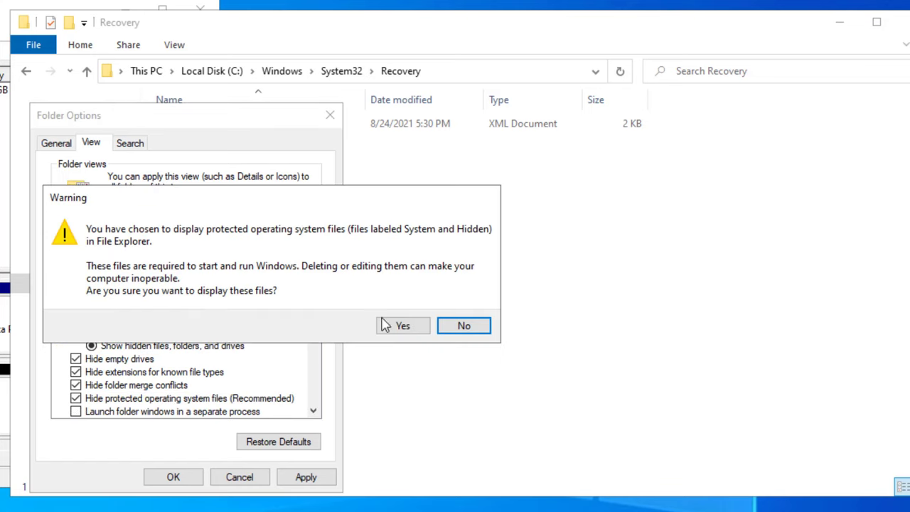
{"action": "left_click", "coordinate": [407, 328]}
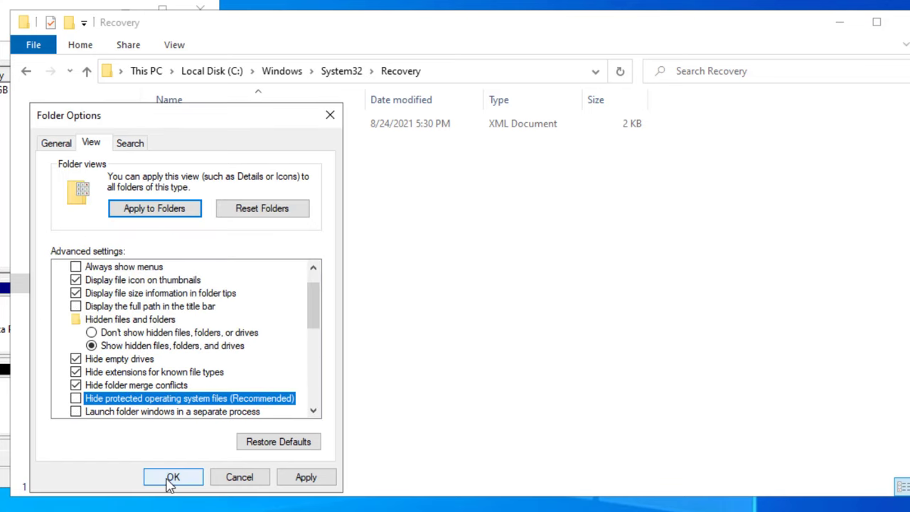
{"action": "left_click", "coordinate": [171, 477]}
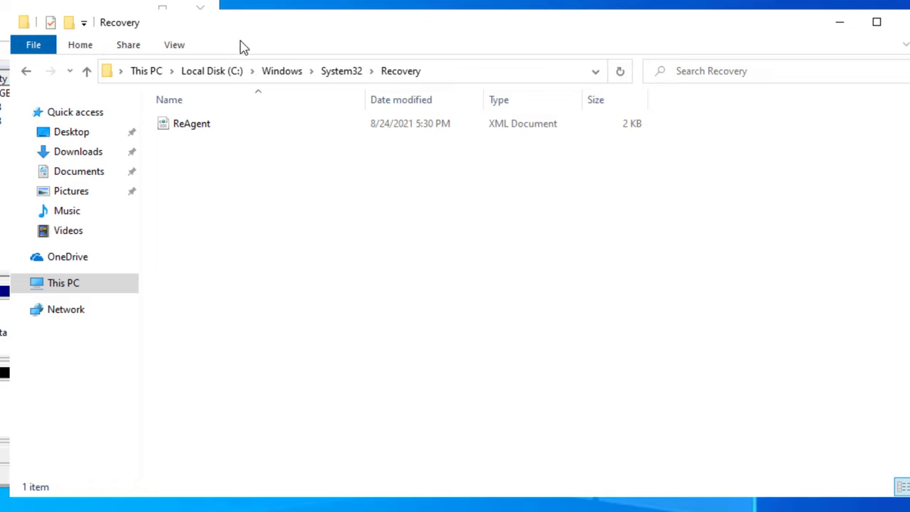
{"action": "left_click_drag", "start_coordinate": [235, 30], "coordinate": [446, 1]}
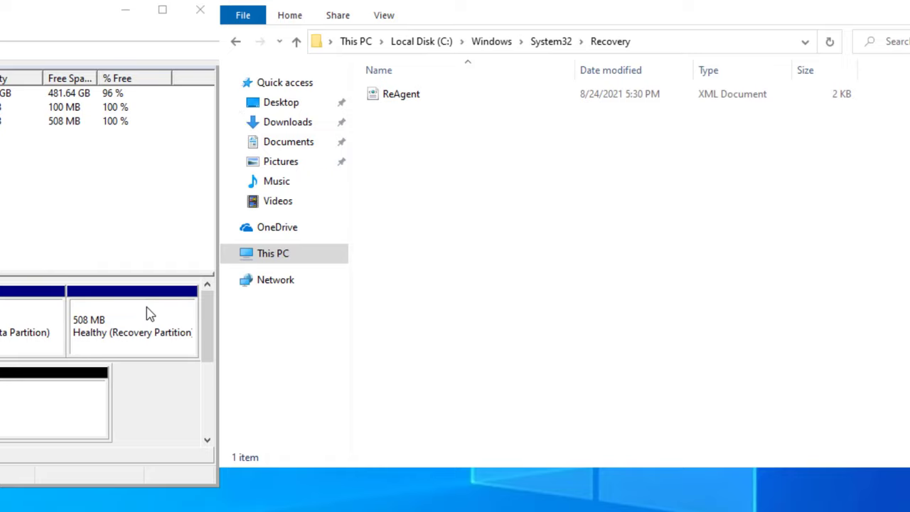
{"action": "left_click", "coordinate": [124, 336]}
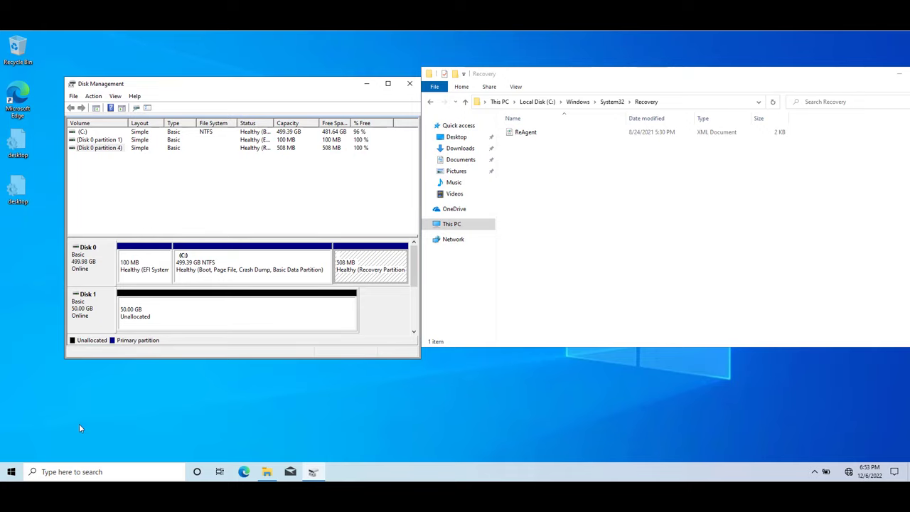
Step: Launch cmd as administrator from Start search, accepting the UAC prompt
{"action": "left_click", "coordinate": [12, 471]}
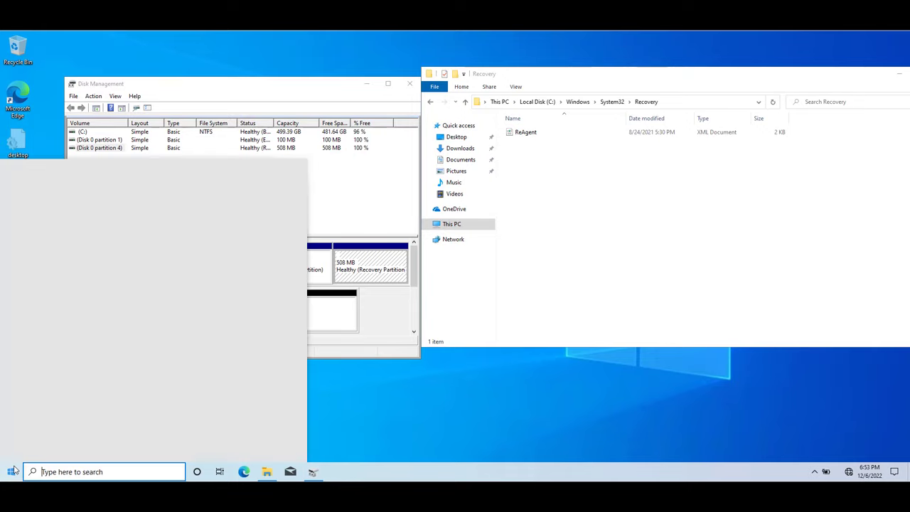
{"action": "type", "text": "cmd"}
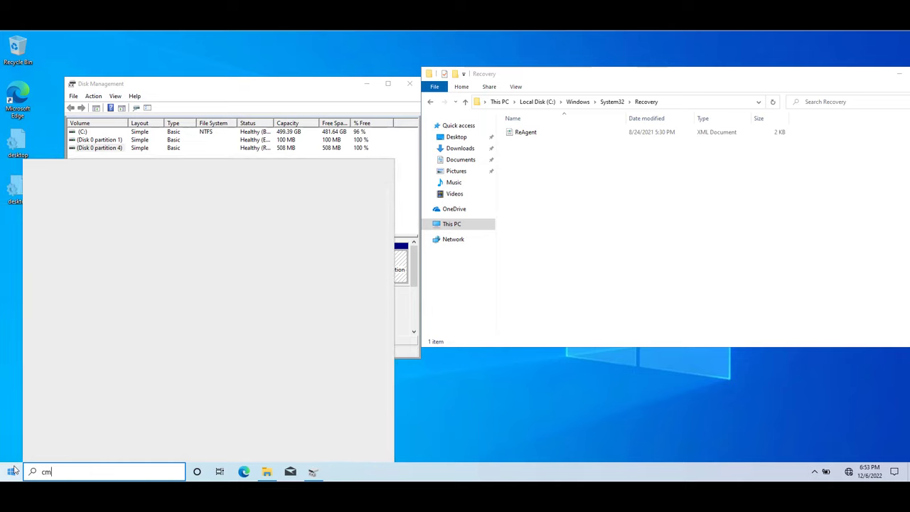
{"action": "left_click", "coordinate": [230, 303]}
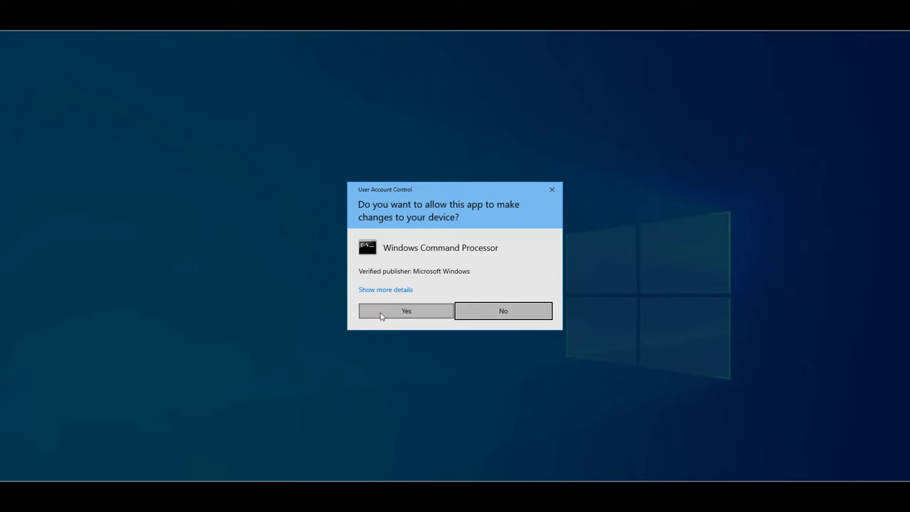
{"action": "left_click", "coordinate": [386, 315]}
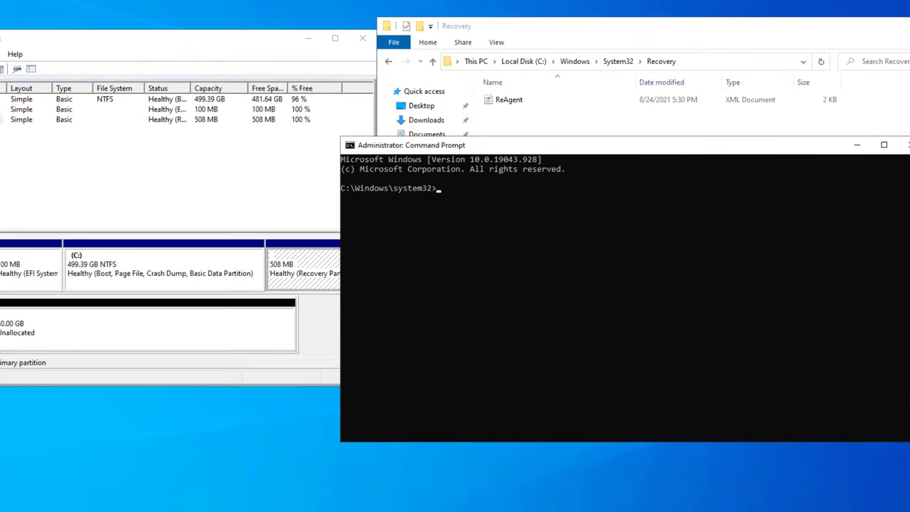
Step: Run reagentc /info and match its partition4 location to the 508 MB Recovery Partition in Disk Management
{"action": "type", "text": "reagentc /info"}
{"action": "key", "text": "Return"}
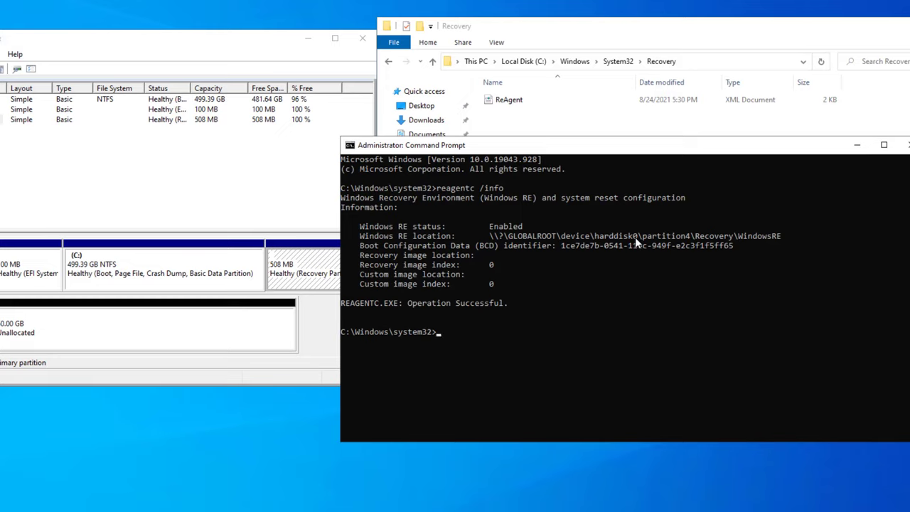
{"action": "left_click", "coordinate": [151, 262]}
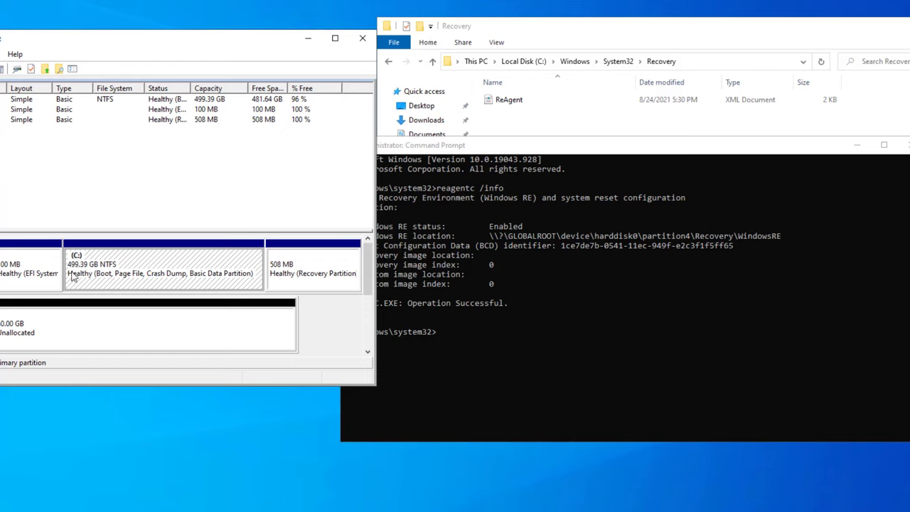
{"action": "left_click", "coordinate": [303, 265]}
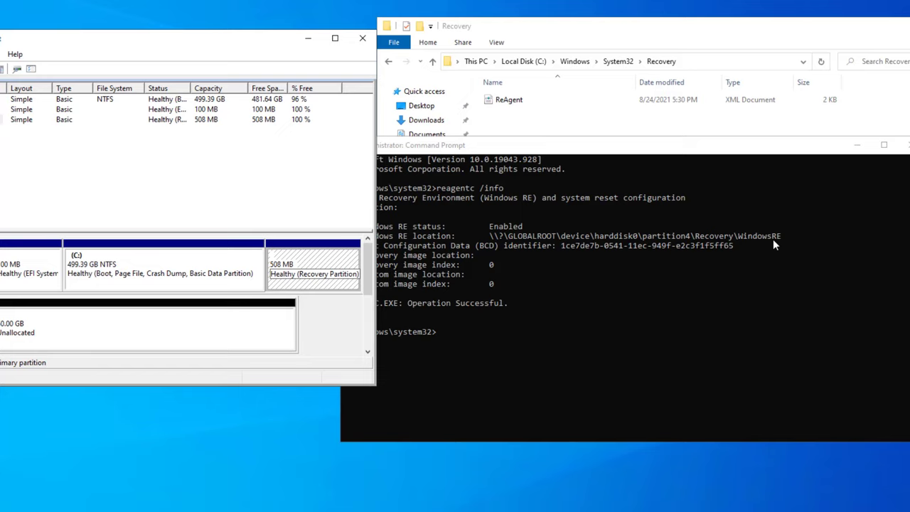
{"action": "left_click", "coordinate": [617, 148]}
{"action": "left_click_drag", "start_coordinate": [617, 147], "coordinate": [544, 192]}
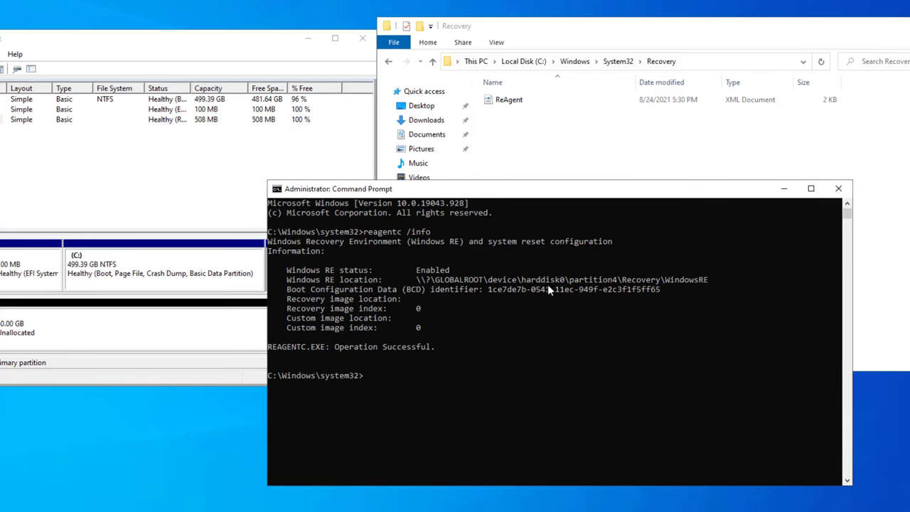
Step: Run reagentc /disable, returning Winre.wim (416,714 KB) to the System32 Recovery folder
{"action": "type", "text": "reagentc /disable"}
{"action": "key", "text": "Return"}
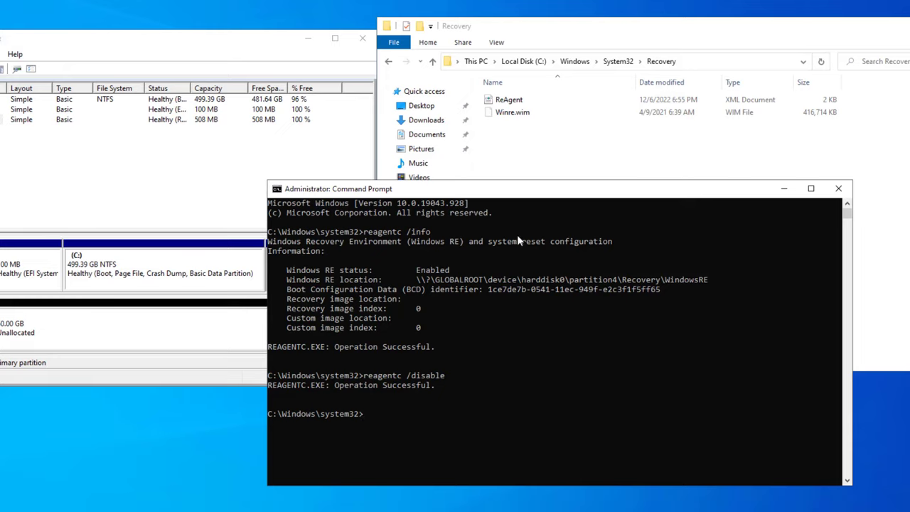
Step: Clear the console with cls and reposition the Command Prompt window
{"action": "type", "text": "cls"}
{"action": "key", "text": "Return"}
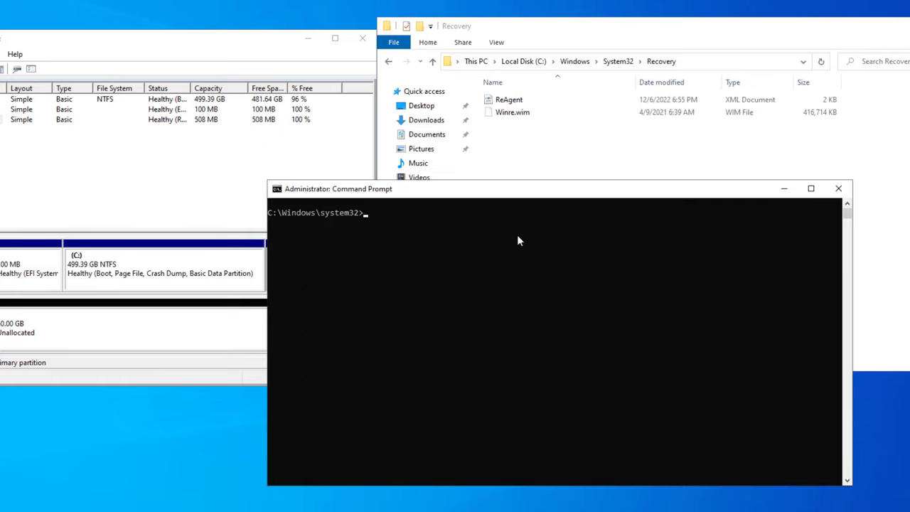
{"action": "left_click_drag", "start_coordinate": [465, 194], "coordinate": [618, 139]}
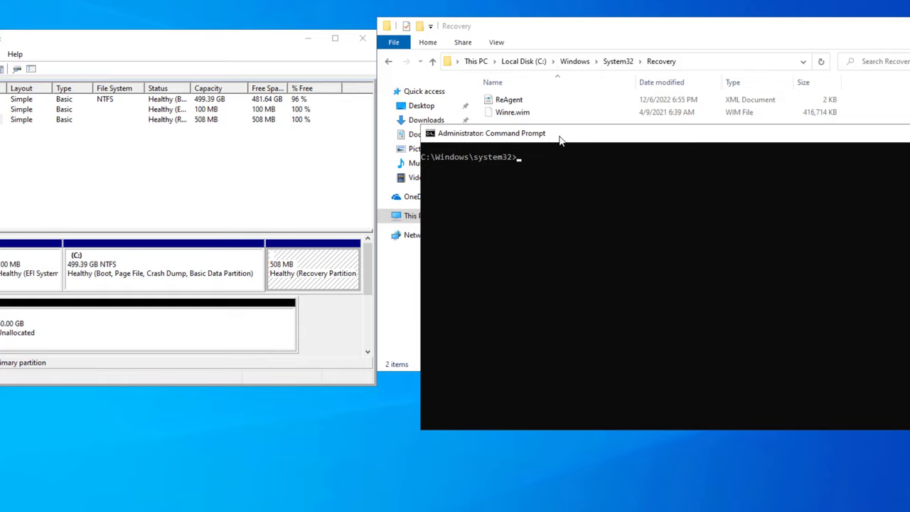
{"action": "left_click_drag", "start_coordinate": [559, 136], "coordinate": [539, 152]}
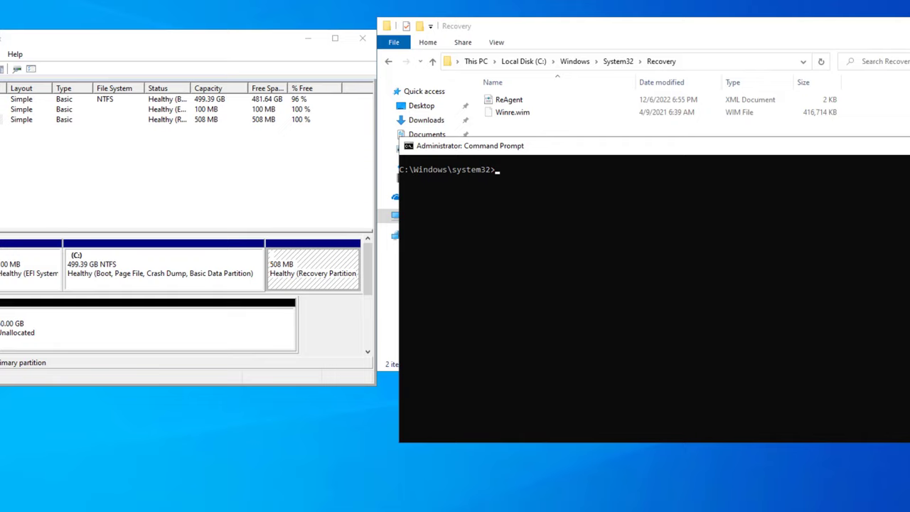
Step: Start diskpart and list the disks: Disk 0 at 500 GB, Disk 1 at 50 GB
{"action": "type", "text": "diskpart"}
{"action": "key", "text": "Return"}
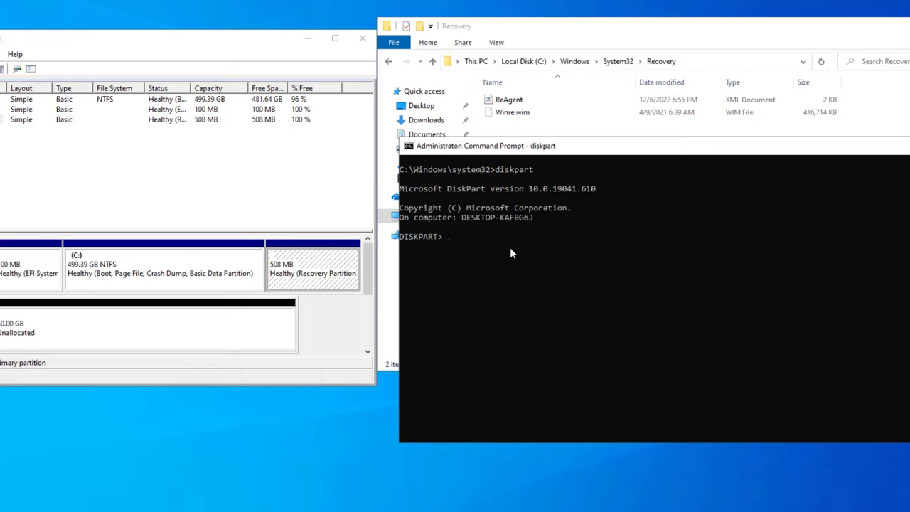
{"action": "left_click", "coordinate": [333, 284]}
{"action": "left_click", "coordinate": [440, 282]}
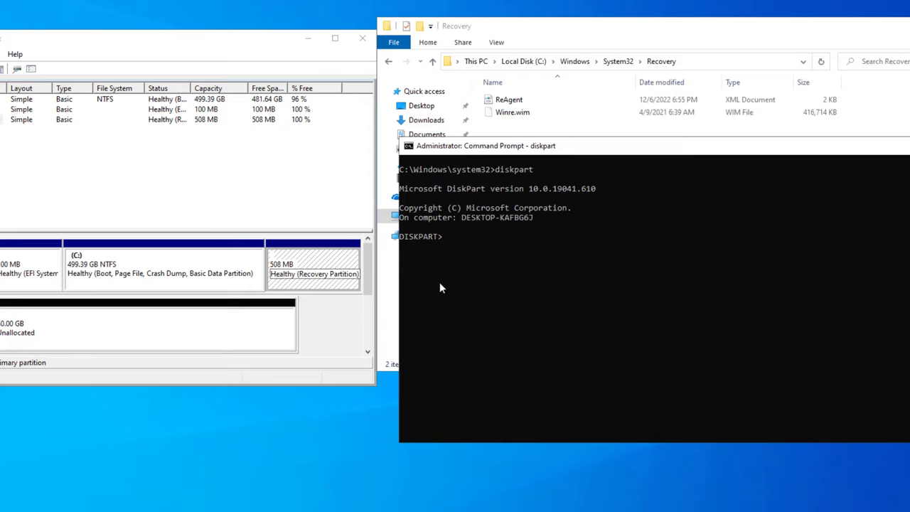
{"action": "type", "text": "lis dis"}
{"action": "key", "text": "Return"}
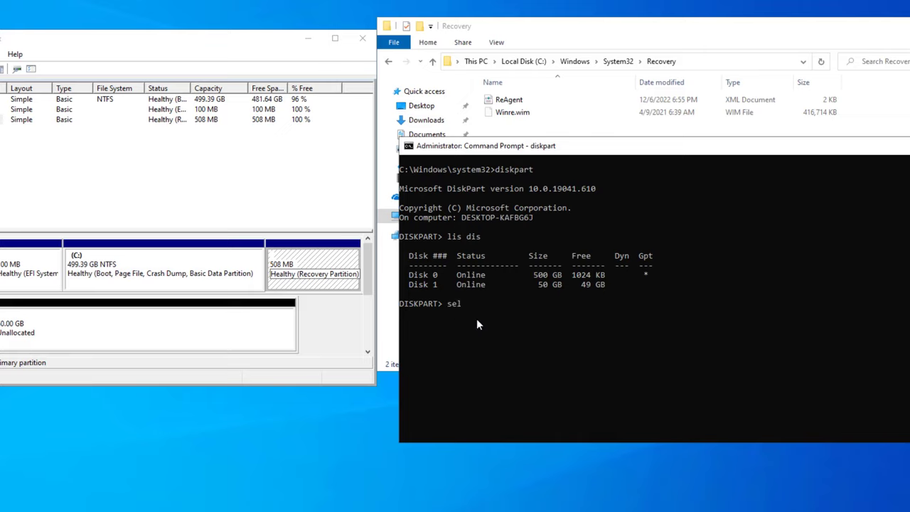
Step: Select Disk 0 in DiskPart and confirm the selection with lis dis
{"action": "type", "text": "0"}
{"action": "key", "text": "Return"}
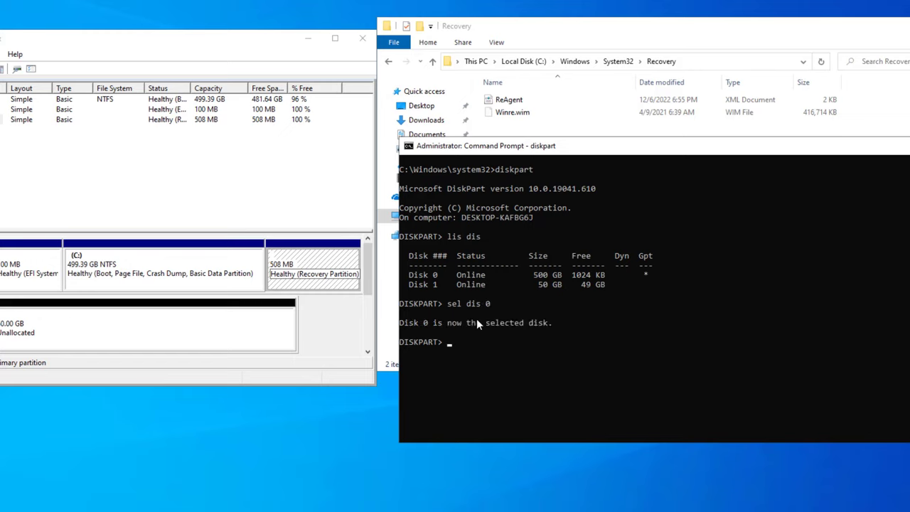
{"action": "type", "text": "lis ids"}
{"action": "key", "text": "Return"}
{"action": "type", "text": "lis dis"}
{"action": "key", "text": "Return"}
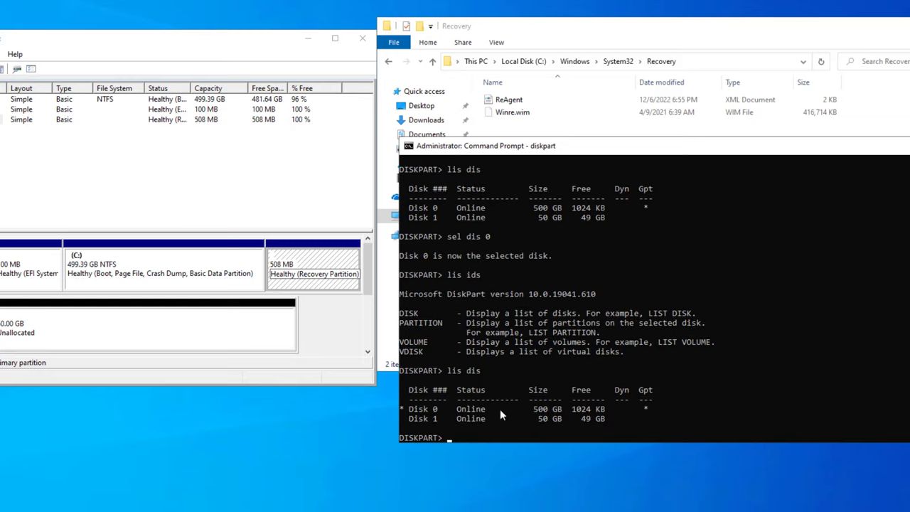
{"action": "scroll", "coordinate": [501, 398], "scroll_direction": "down", "scroll_amount": 6}
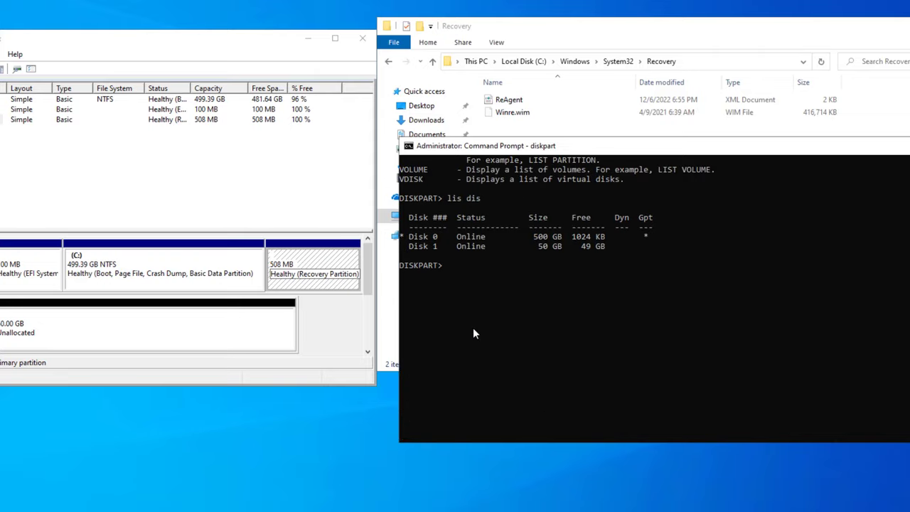
Step: List Disk 0's four partitions and select partition 4, the 508 MB Recovery partition
{"action": "type", "text": "lis par"}
{"action": "key", "text": "Return"}
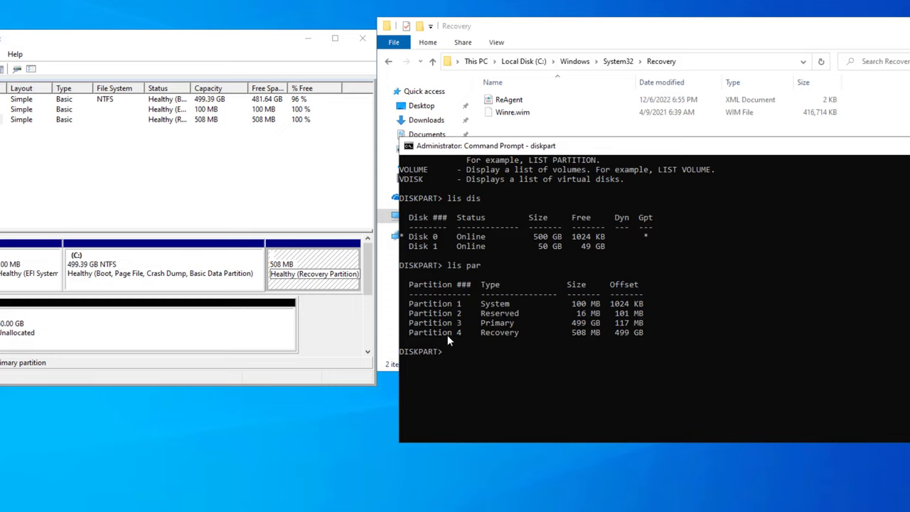
{"action": "key", "text": "BackSpace"}
{"action": "type", "text": "par 4"}
{"action": "key", "text": "Return"}
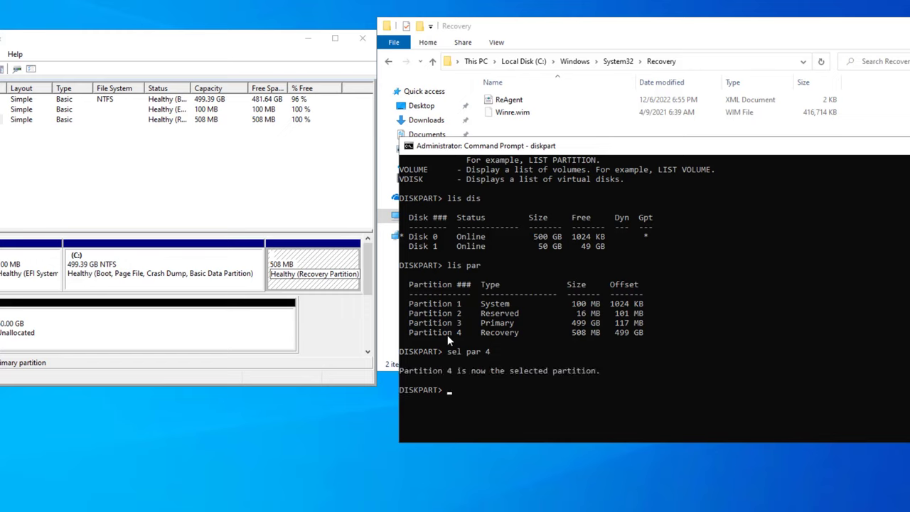
{"action": "scroll", "coordinate": [497, 360], "scroll_direction": "down", "scroll_amount": 2}
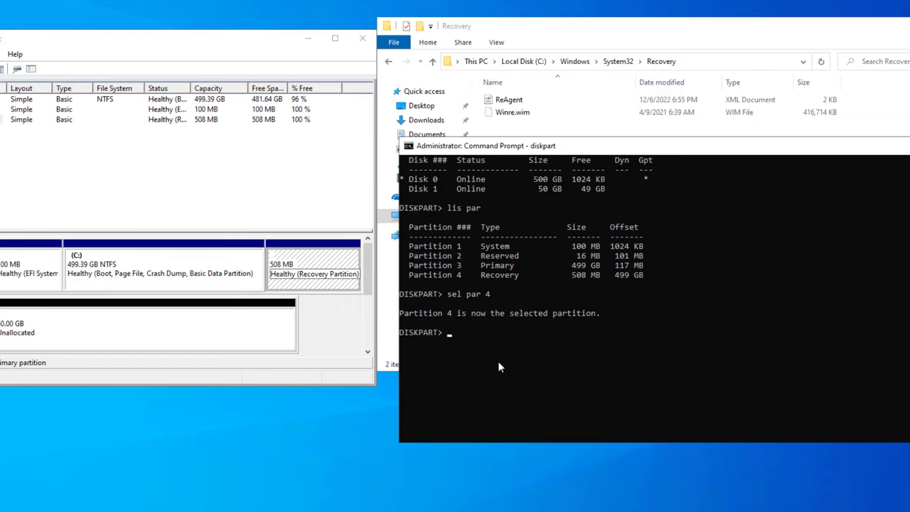
{"action": "scroll", "coordinate": [499, 364], "scroll_direction": "down", "scroll_amount": 3}
{"action": "type", "text": "det par"}
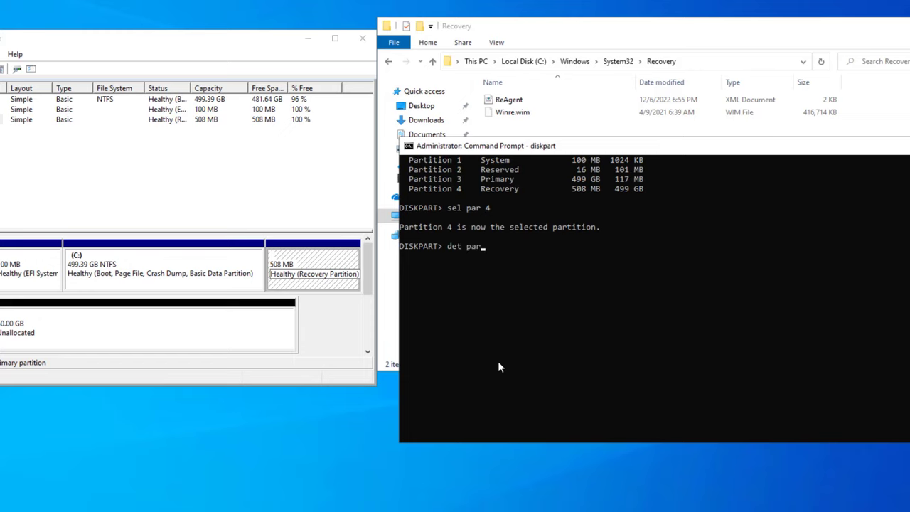
{"action": "key", "text": "Return"}
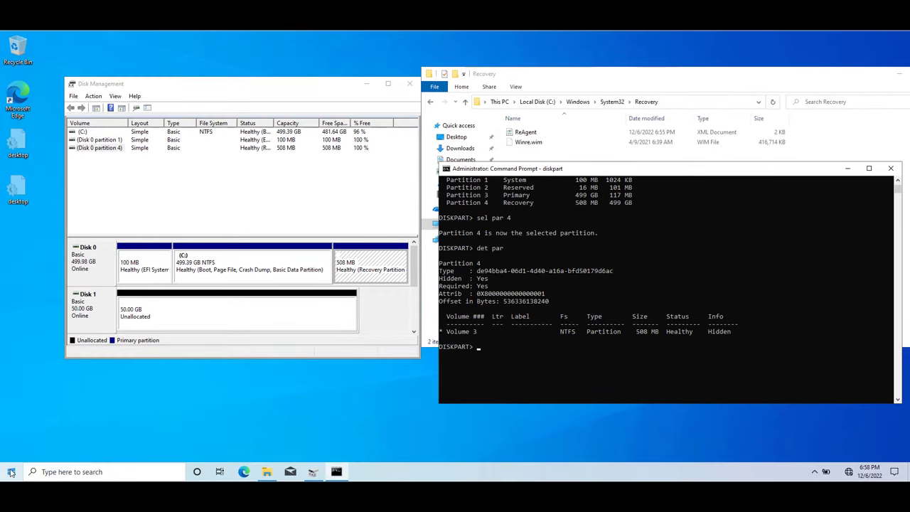
Step: Launch Notepad from the Run dialog
{"action": "right_click", "coordinate": [11, 471]}
{"action": "left_click", "coordinate": [32, 422]}
{"action": "type", "text": "notepad"}
{"action": "key", "text": "Return"}
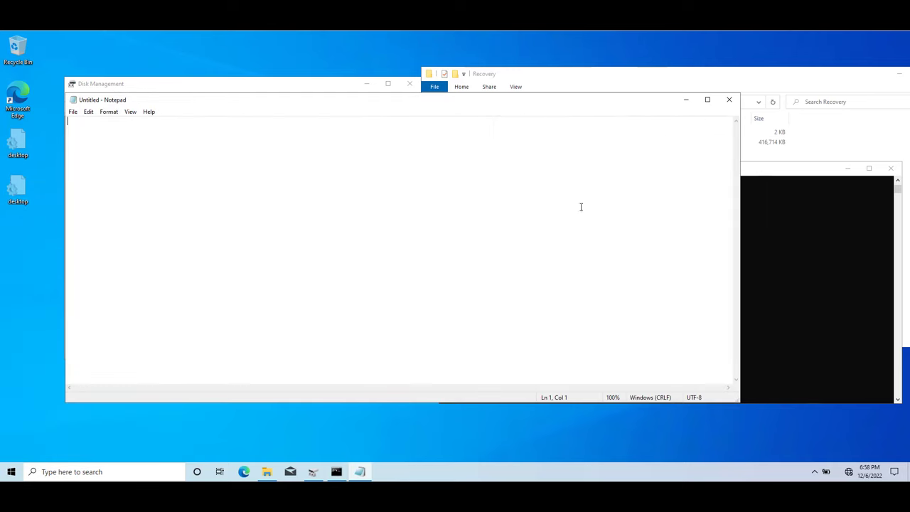
Step: Copy partition 4's type ID de94bba4-06d1-4d40-a16a-bfd50179d6ac from the console into Notepad
{"action": "left_click", "coordinate": [760, 174]}
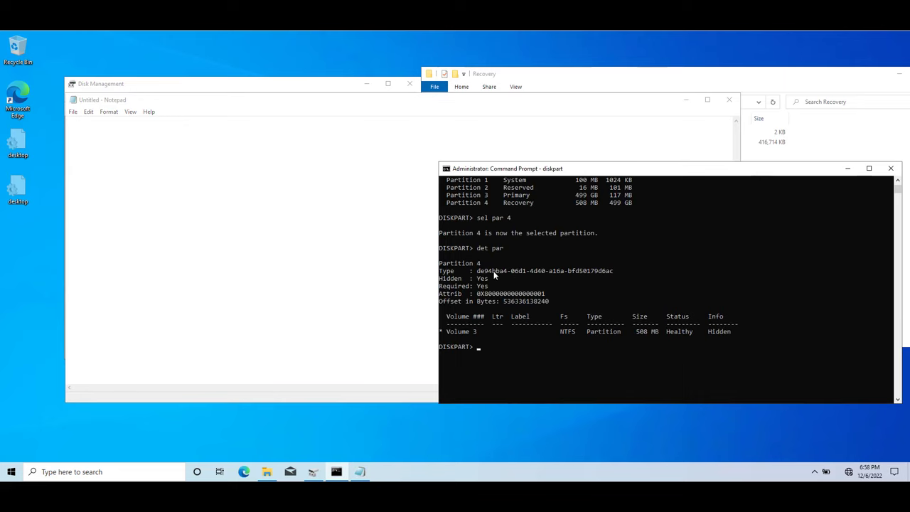
{"action": "left_click_drag", "start_coordinate": [477, 271], "coordinate": [511, 271]}
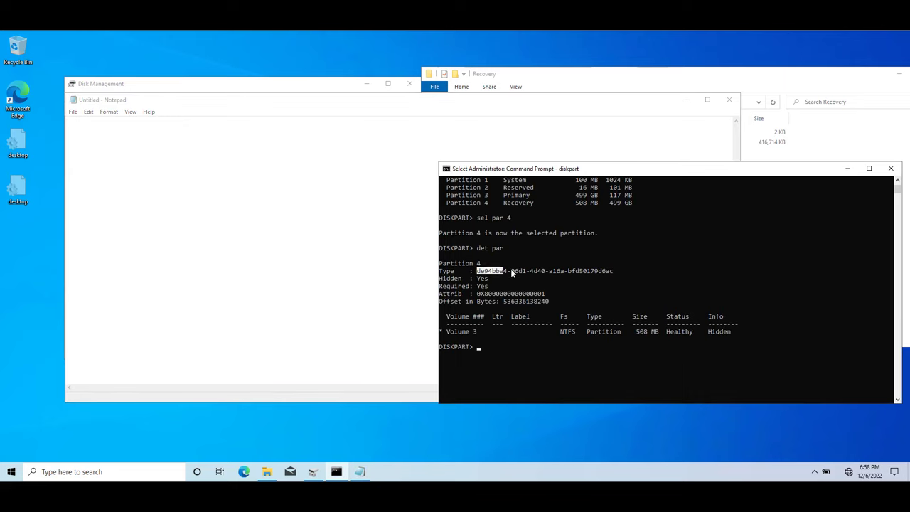
{"action": "left_click_drag", "start_coordinate": [591, 270], "coordinate": [617, 270]}
{"action": "key", "text": "ctrl+c"}
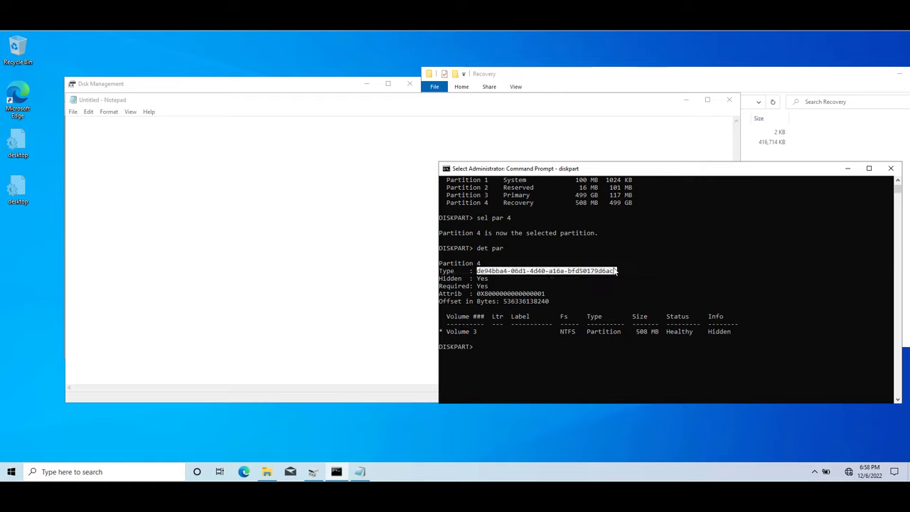
{"action": "right_click", "coordinate": [617, 271]}
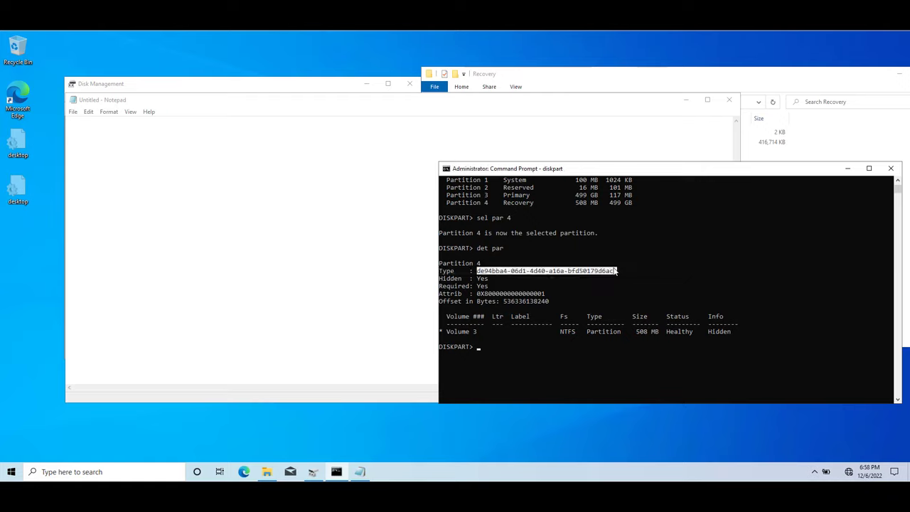
{"action": "left_click", "coordinate": [311, 197]}
{"action": "key", "text": "ctrl+v"}
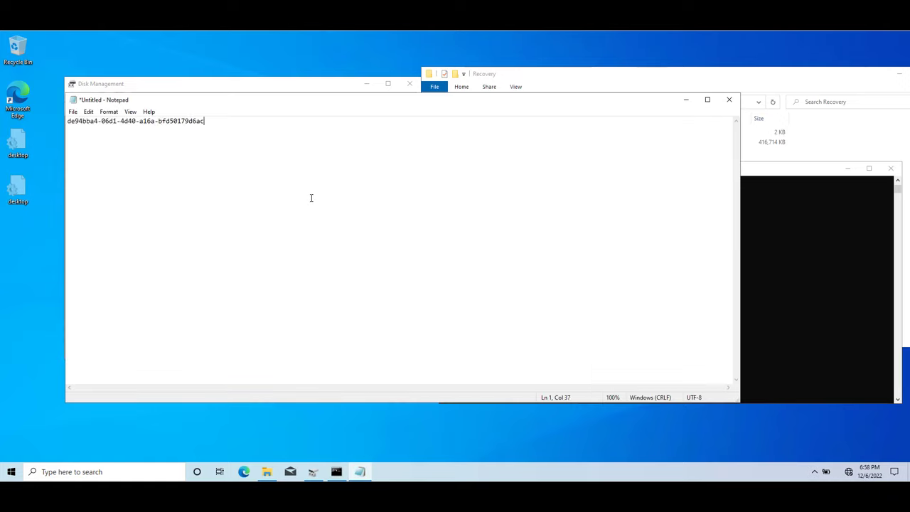
{"action": "left_click", "coordinate": [785, 171]}
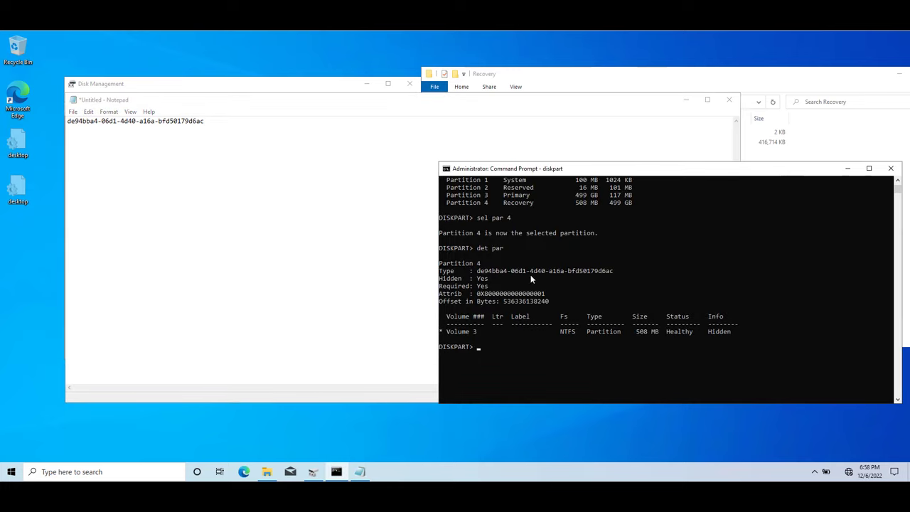
{"action": "left_click_drag", "start_coordinate": [477, 293], "coordinate": [532, 298]}
{"action": "right_click", "coordinate": [544, 301]}
{"action": "left_click", "coordinate": [272, 243]}
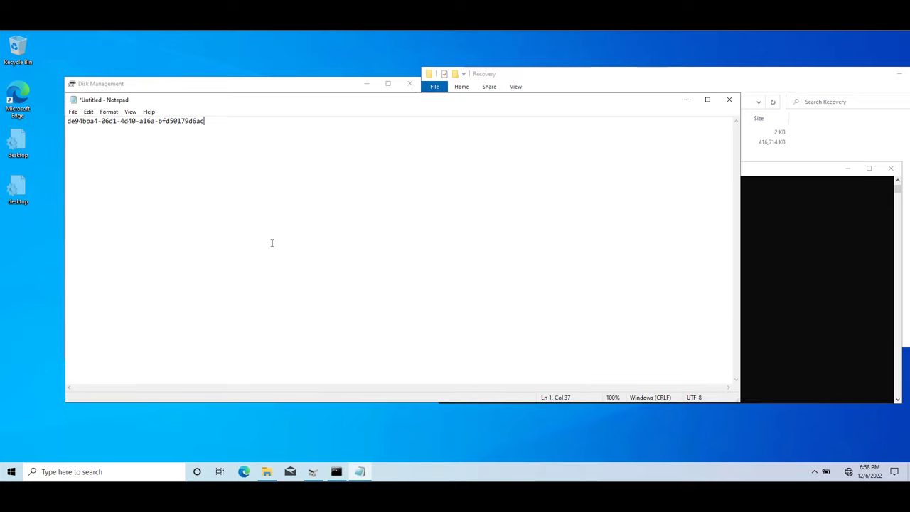
{"action": "key", "text": "ctrl+v"}
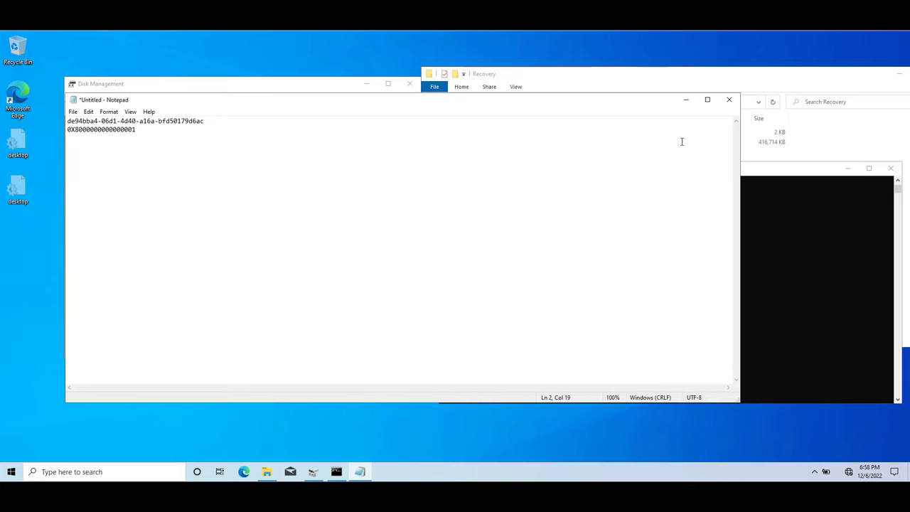
{"action": "left_click", "coordinate": [684, 104]}
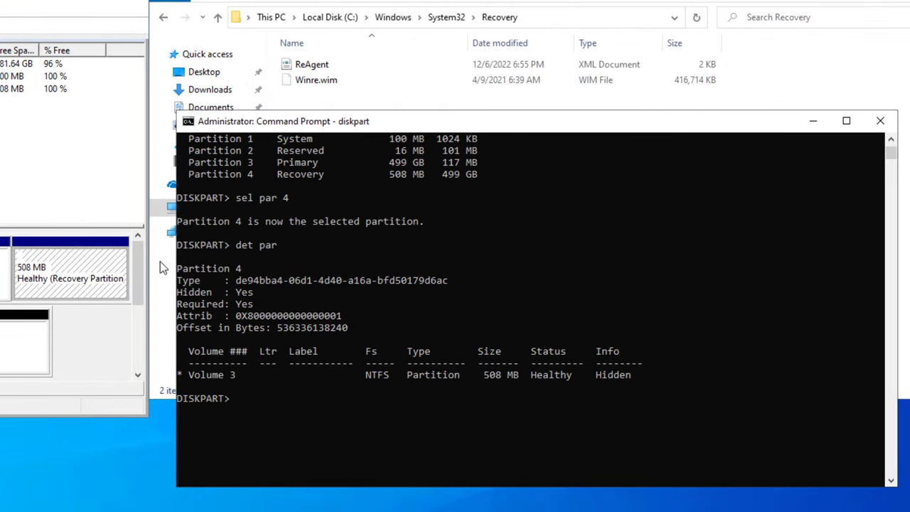
Step: Try 'del par', then force it with 'del par override' to free 511 MB
{"action": "type", "text": "del par"}
{"action": "key", "text": "Return"}
{"action": "scroll", "coordinate": [247, 322], "scroll_direction": "down", "scroll_amount": 3}
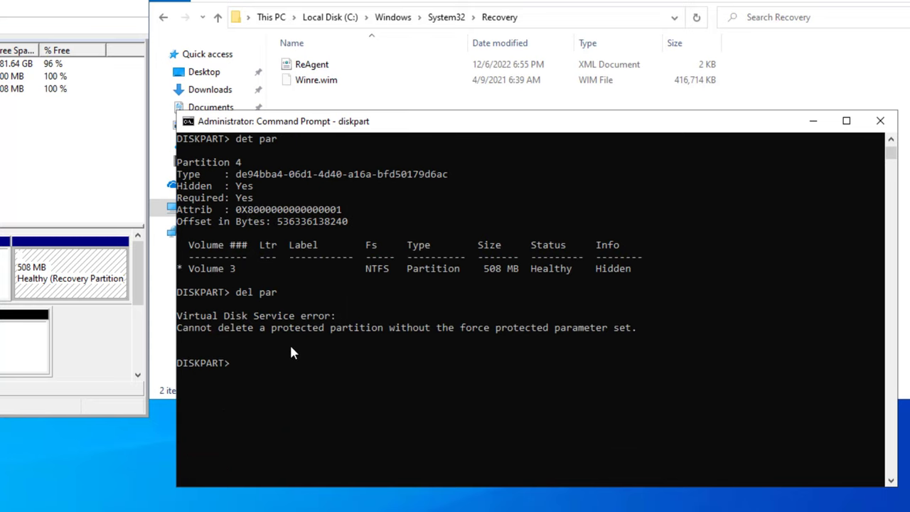
{"action": "type", "text": "del par override"}
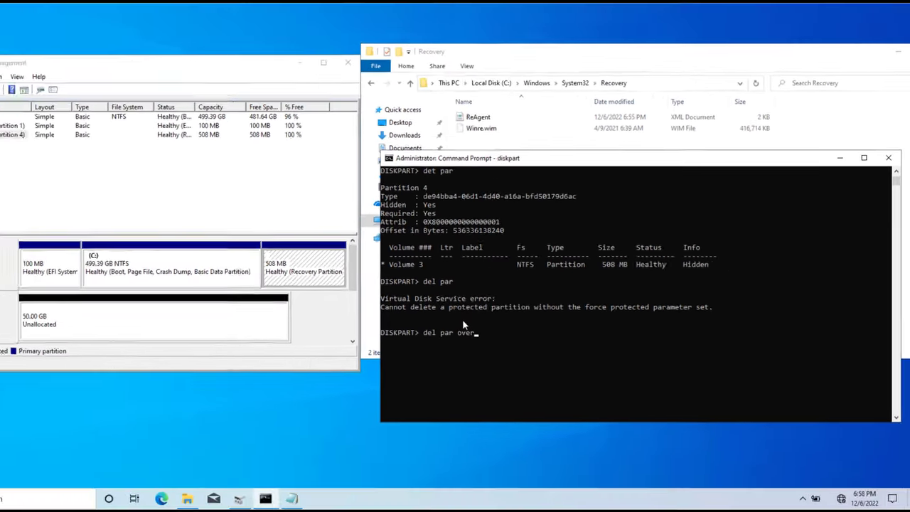
{"action": "key", "text": "Return"}
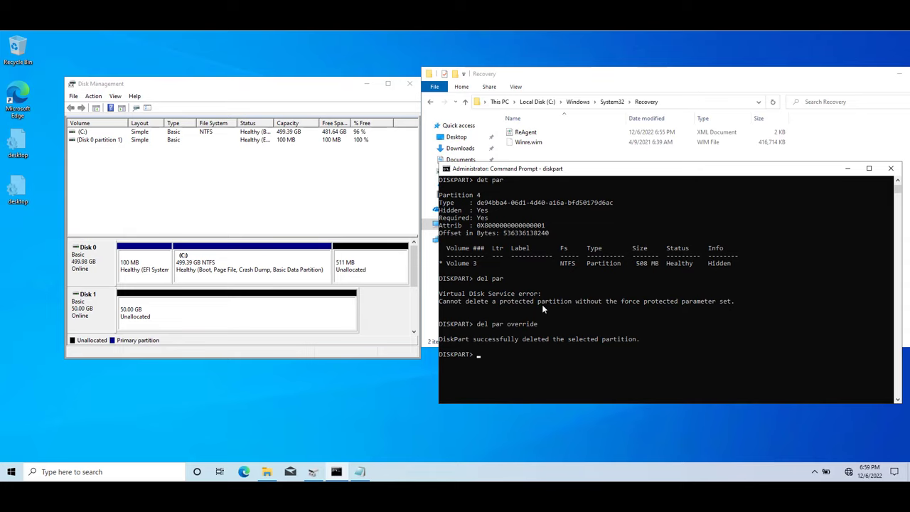
Step: Extend C: across the 509 MB of free space to 499.88 GB
{"action": "left_click", "coordinate": [252, 273]}
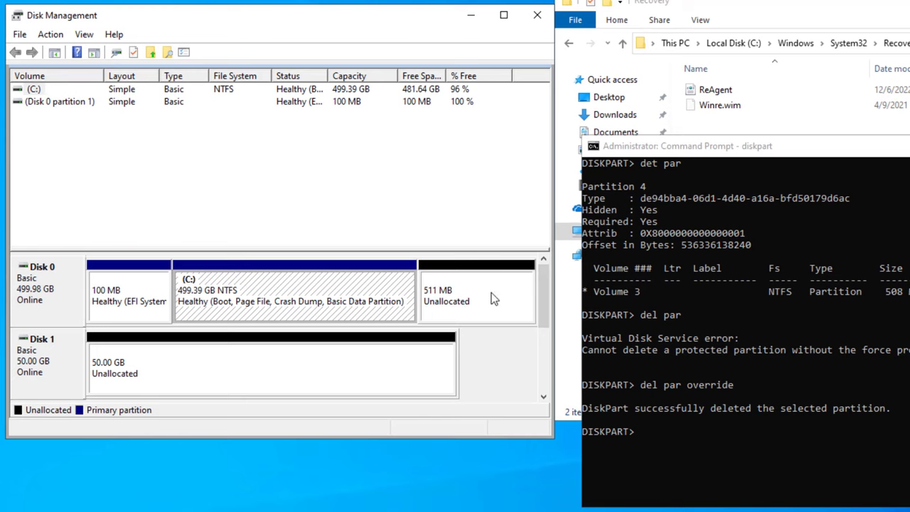
{"action": "right_click", "coordinate": [387, 305]}
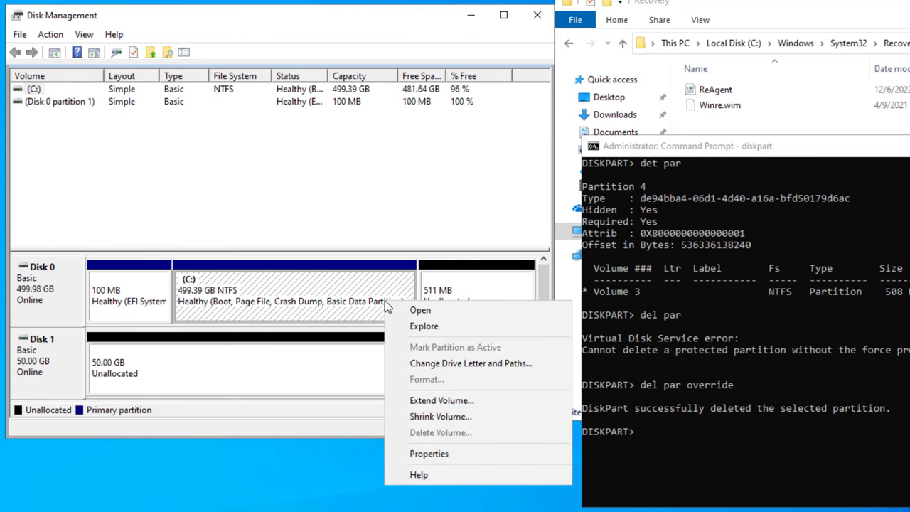
{"action": "left_click", "coordinate": [472, 403]}
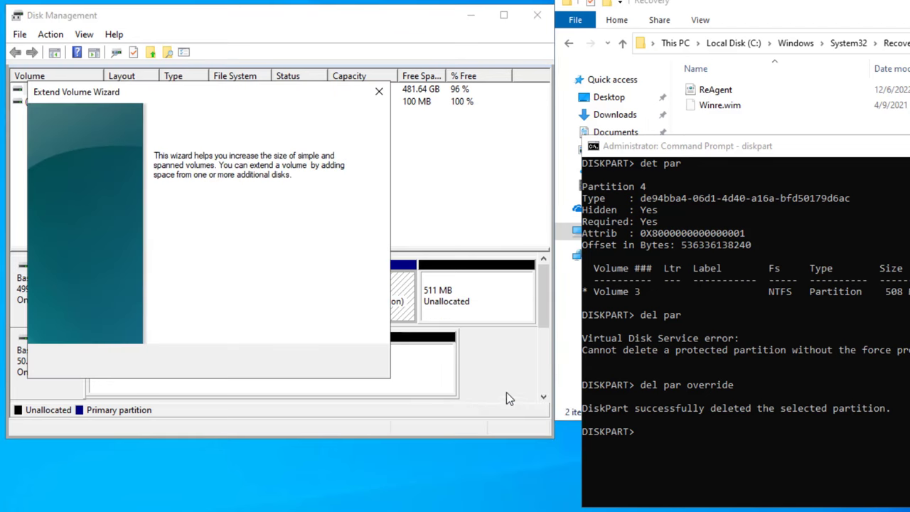
{"action": "left_click", "coordinate": [290, 363]}
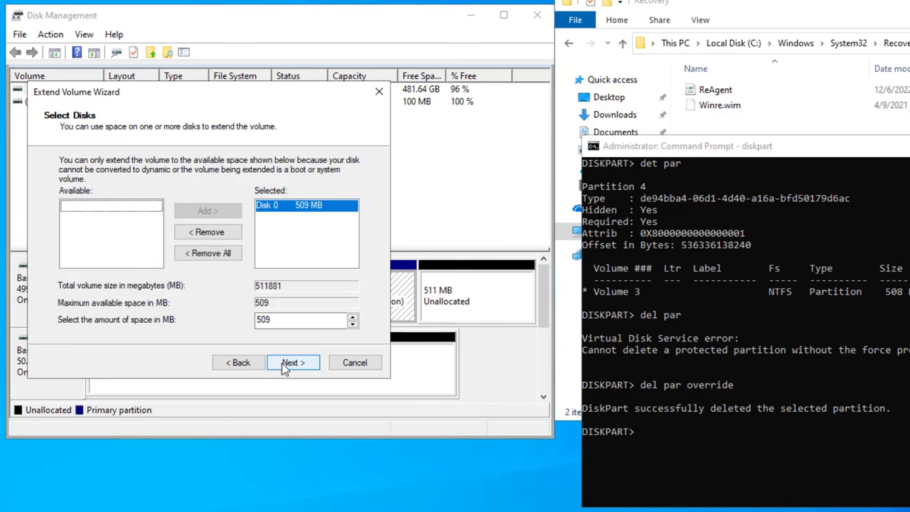
{"action": "left_click", "coordinate": [285, 367]}
{"action": "left_click", "coordinate": [291, 364]}
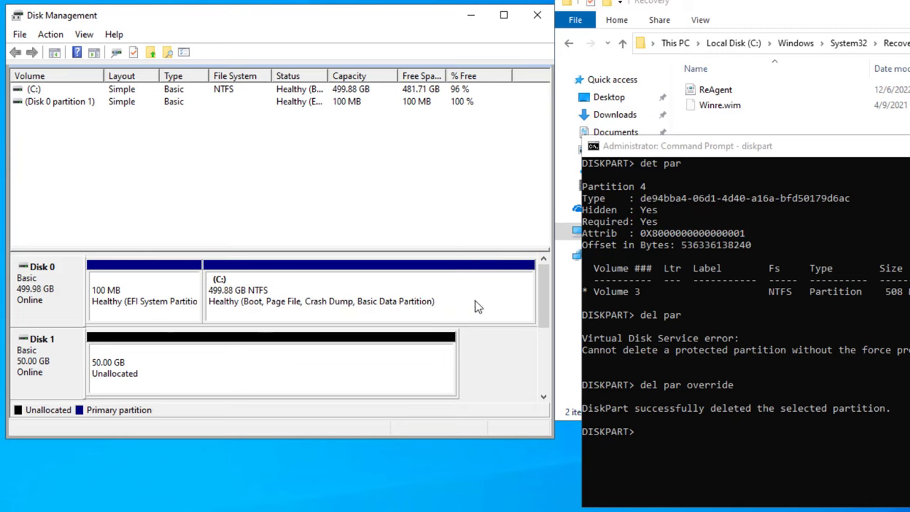
Step: Open the Shrink Volume dialog for C:
{"action": "left_click", "coordinate": [417, 293]}
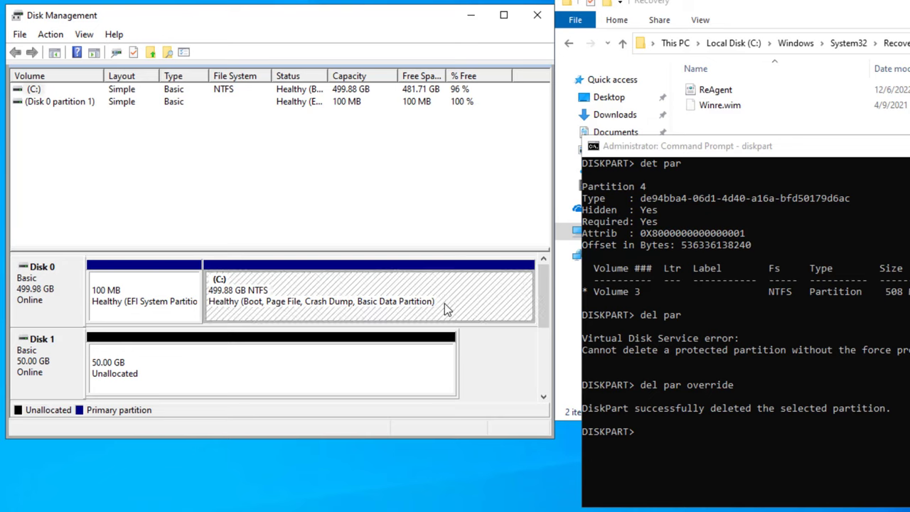
{"action": "right_click", "coordinate": [391, 298]}
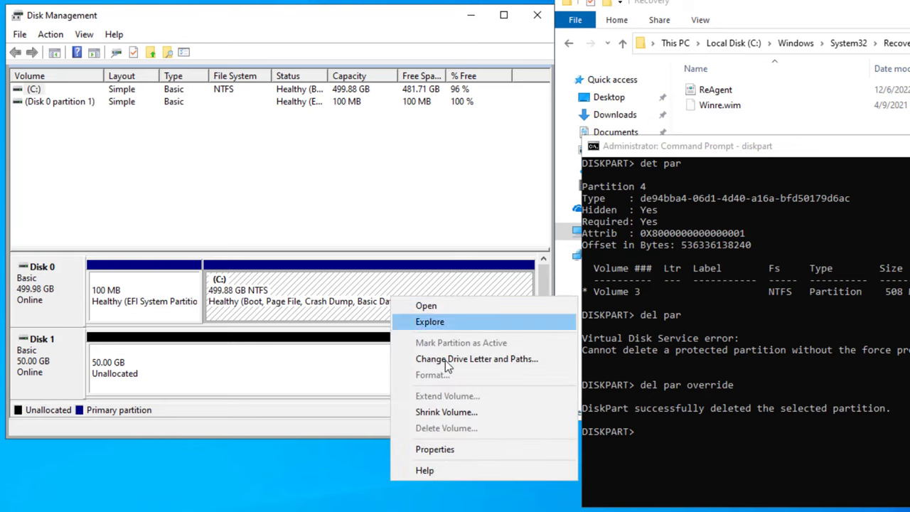
{"action": "left_click", "coordinate": [460, 419]}
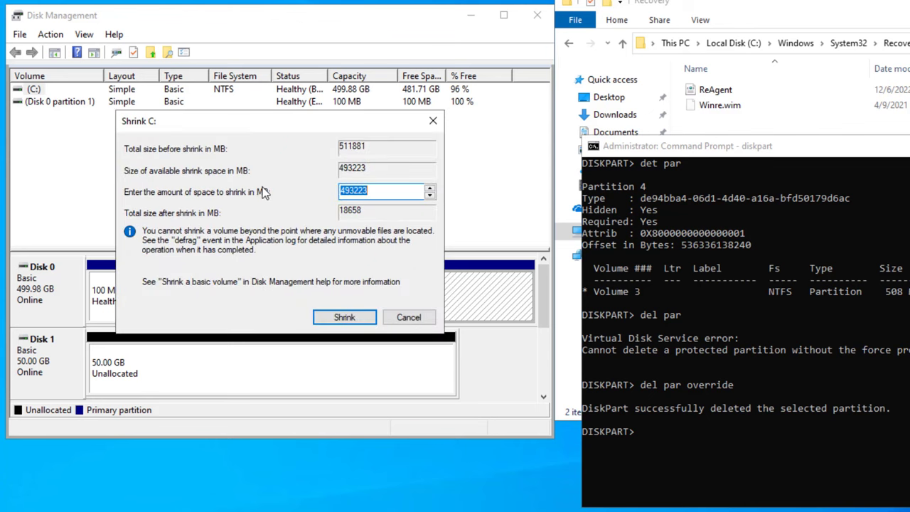
Step: Shrink C: by 1024 MB and format the freed space as a 1 GB NTFS volume E:
{"action": "type", "text": "1024"}
{"action": "left_click", "coordinate": [345, 318]}
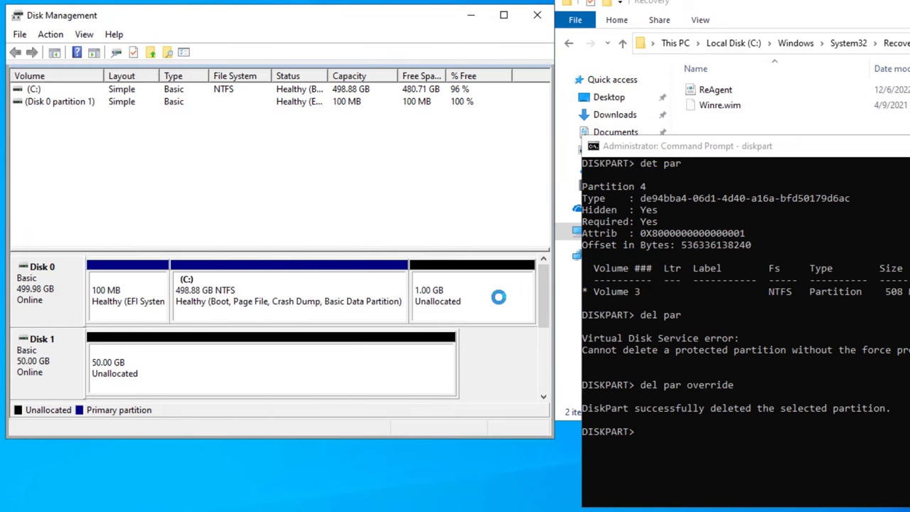
{"action": "right_click", "coordinate": [479, 304]}
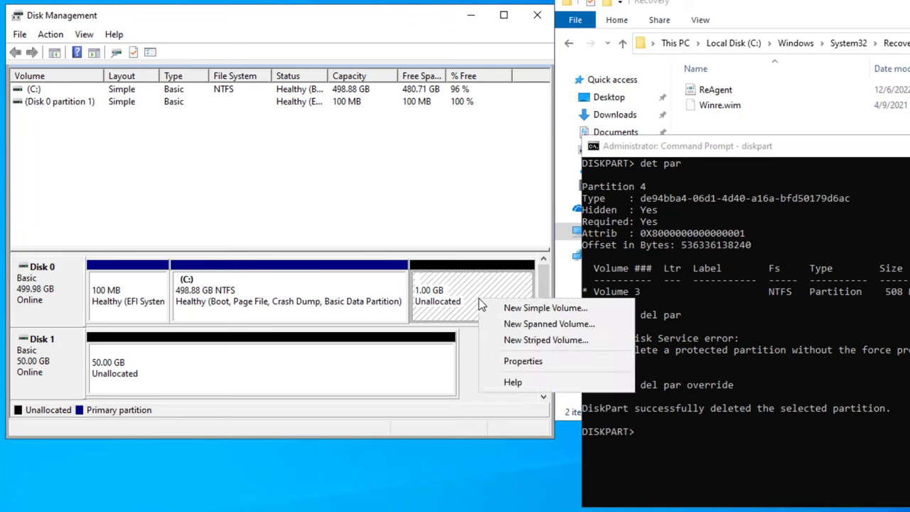
{"action": "left_click", "coordinate": [545, 308]}
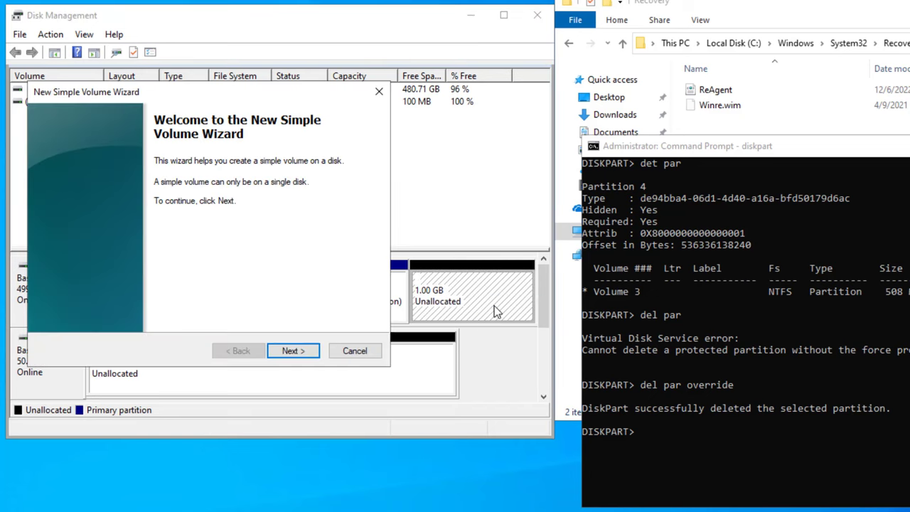
{"action": "left_click", "coordinate": [290, 353]}
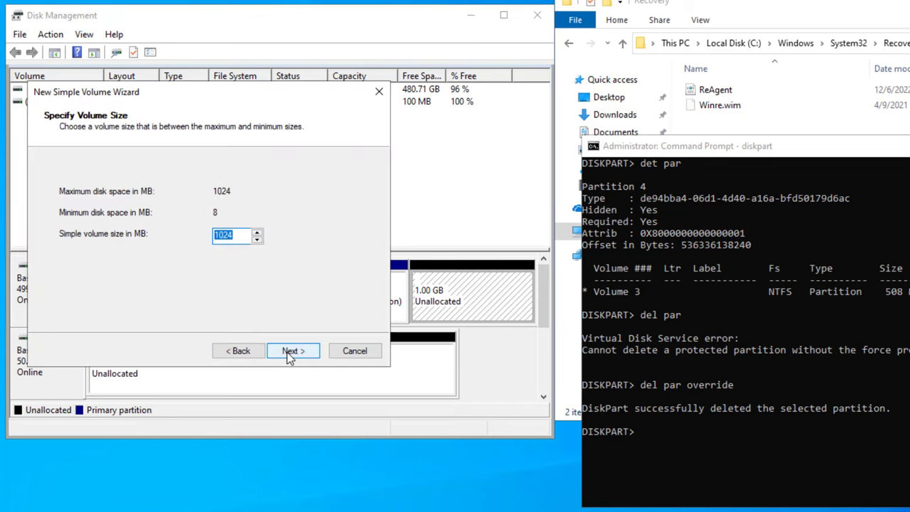
{"action": "left_click", "coordinate": [290, 353]}
{"action": "left_click", "coordinate": [290, 353]}
{"action": "left_click", "coordinate": [290, 353]}
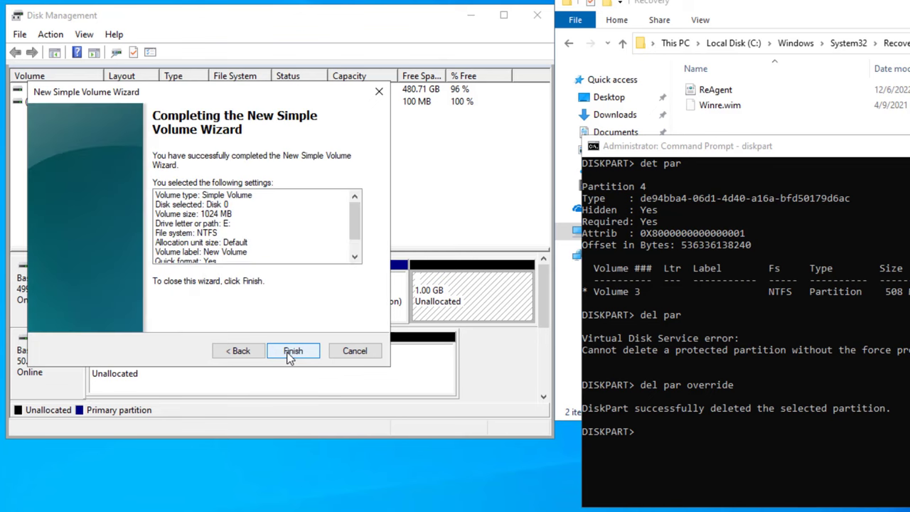
{"action": "left_click", "coordinate": [290, 357]}
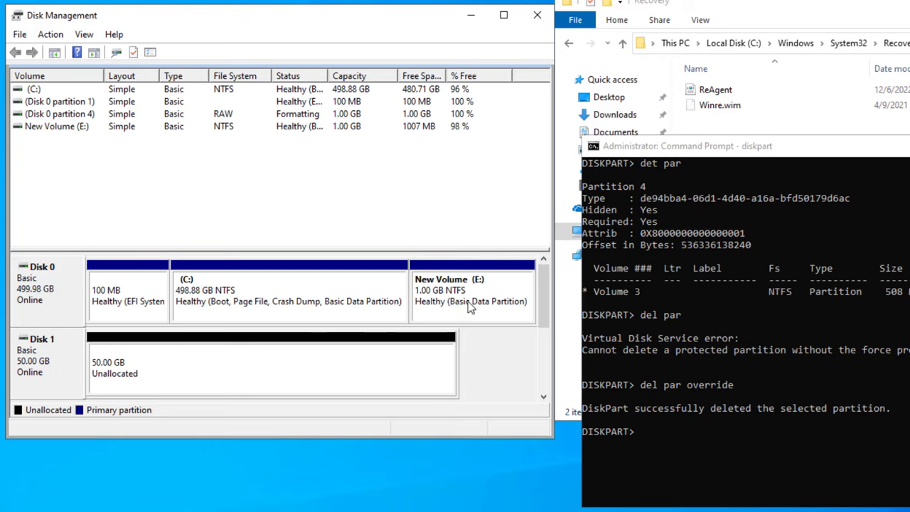
Step: Run 'set' and 'help setid' to display the SET ID help, then start typing 'set id'
{"action": "left_click", "coordinate": [730, 316]}
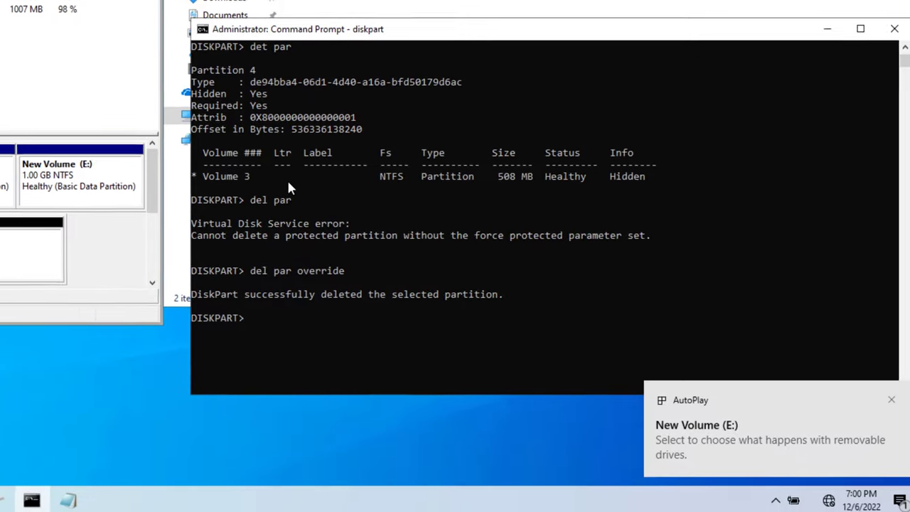
{"action": "type", "text": "set"}
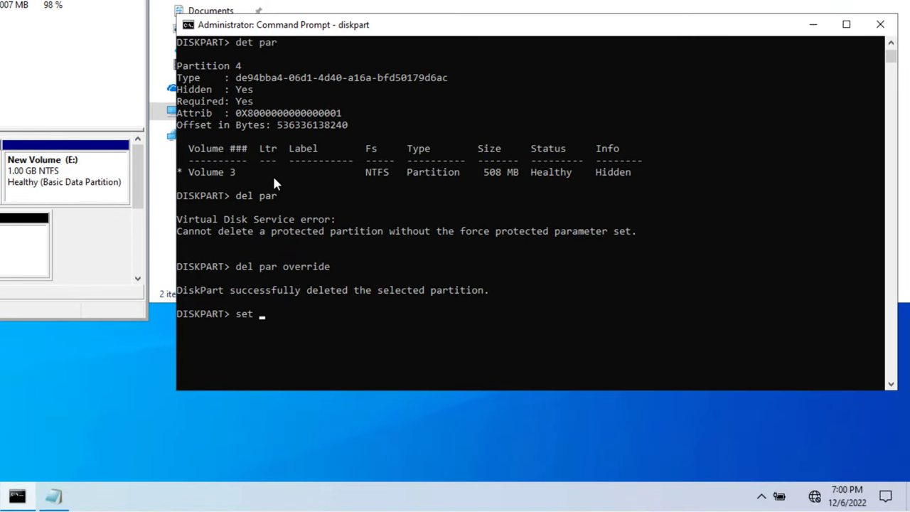
{"action": "key", "text": "Return"}
{"action": "type", "text": "help setid"}
{"action": "key", "text": "Return"}
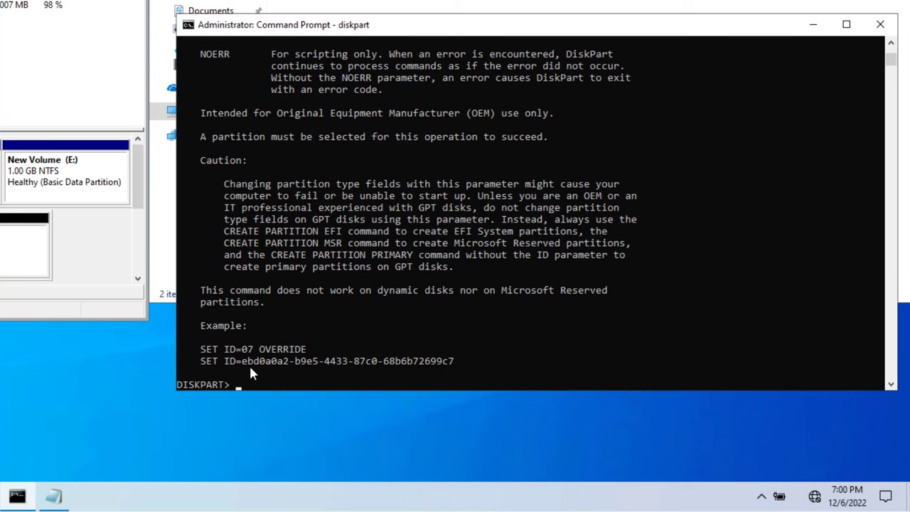
{"action": "type", "text": "set id="}
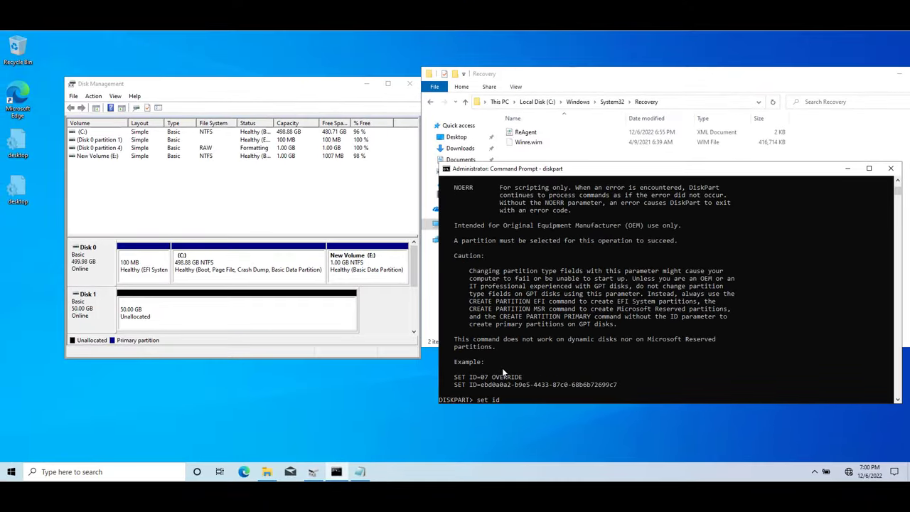
Step: Paste the saved type GUID from Notepad into the set id command and run it
{"action": "left_click", "coordinate": [360, 471]}
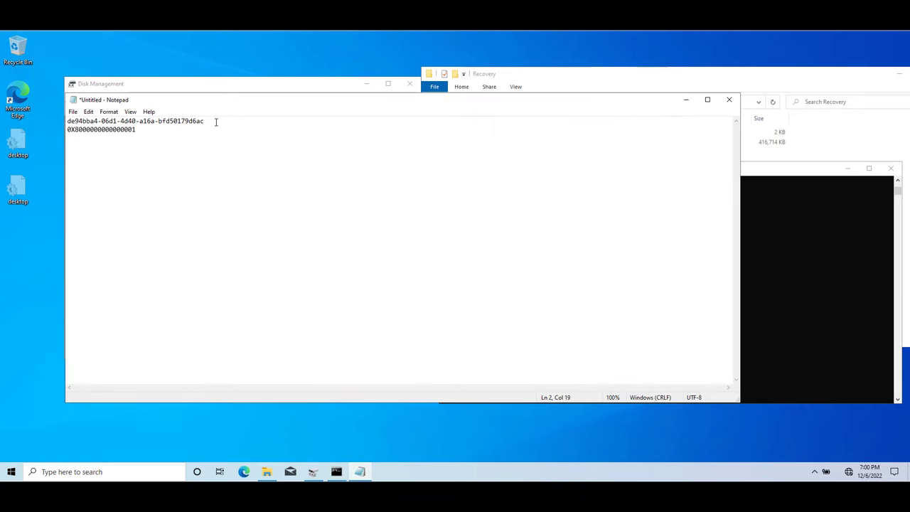
{"action": "key", "text": "shift+Home"}
{"action": "key", "text": "ctrl+c"}
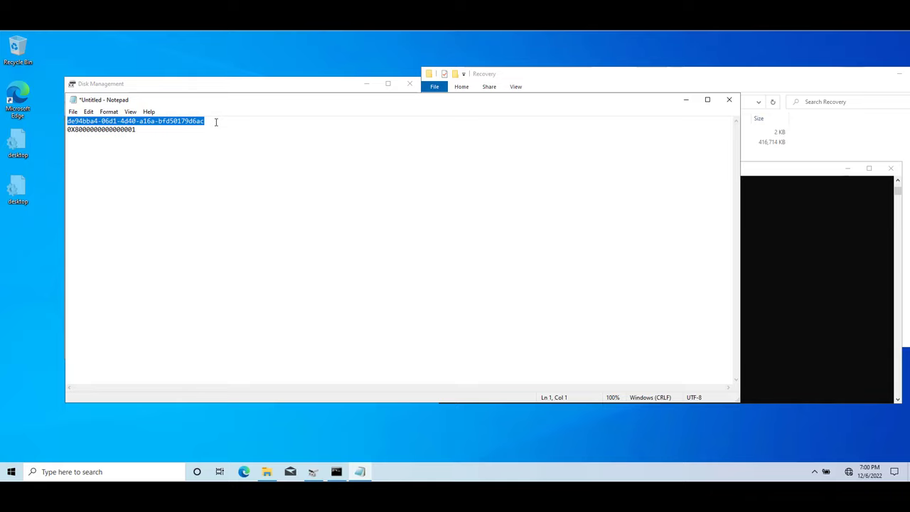
{"action": "left_click", "coordinate": [806, 173]}
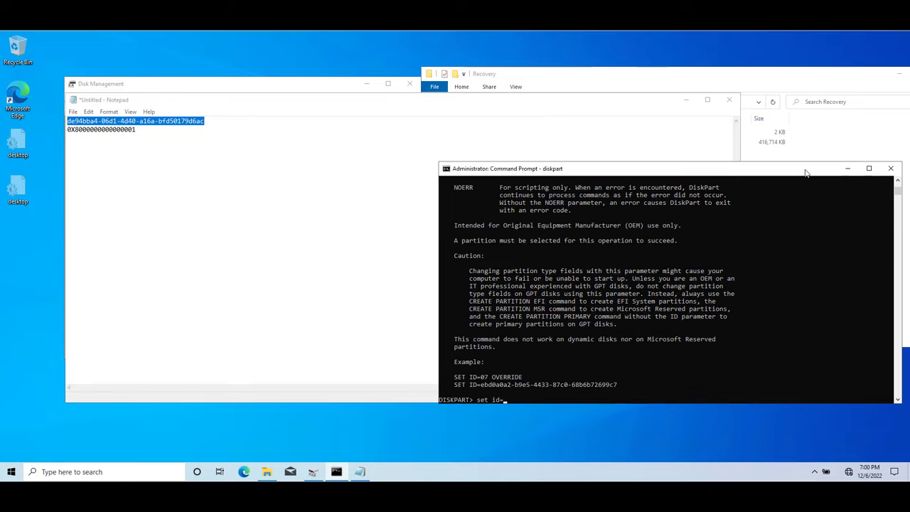
{"action": "key", "text": "ctrl+v"}
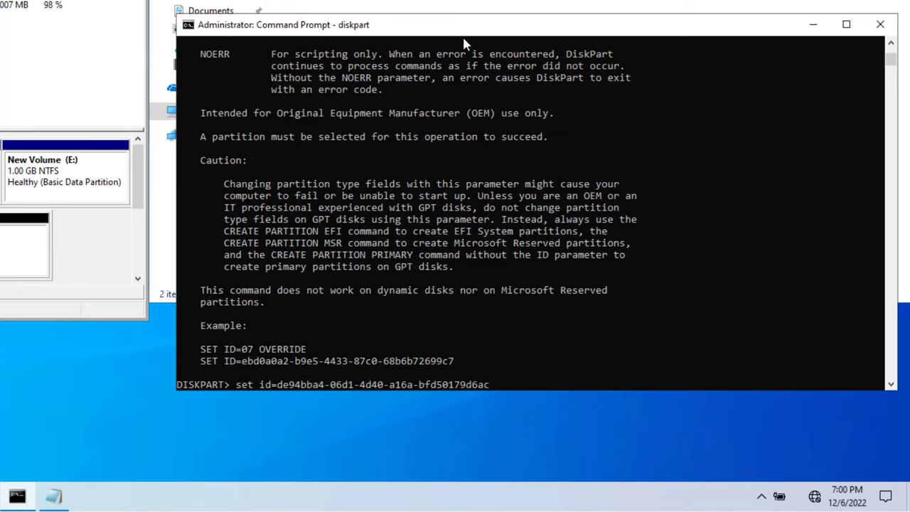
{"action": "key", "text": "Return"}
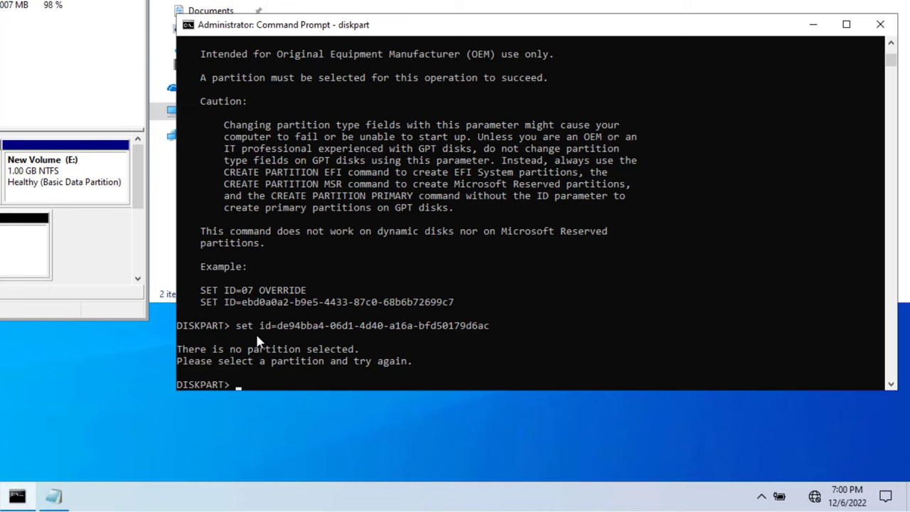
Step: List partitions, select partition 4, and rerun set id=de94bba4-06d1-4d40-a16a-bfd50179d6ac
{"action": "type", "text": "lis par"}
{"action": "key", "text": "Return"}
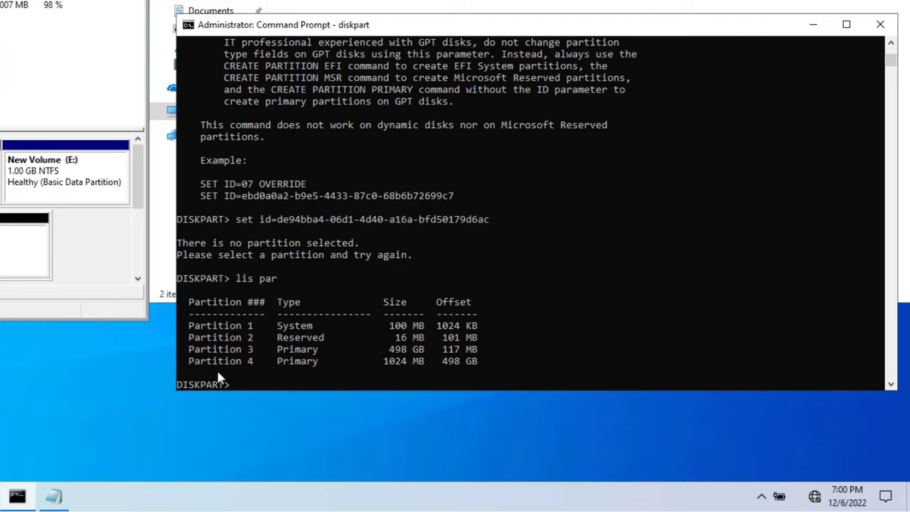
{"action": "type", "text": "sel par 4"}
{"action": "key", "text": "Return"}
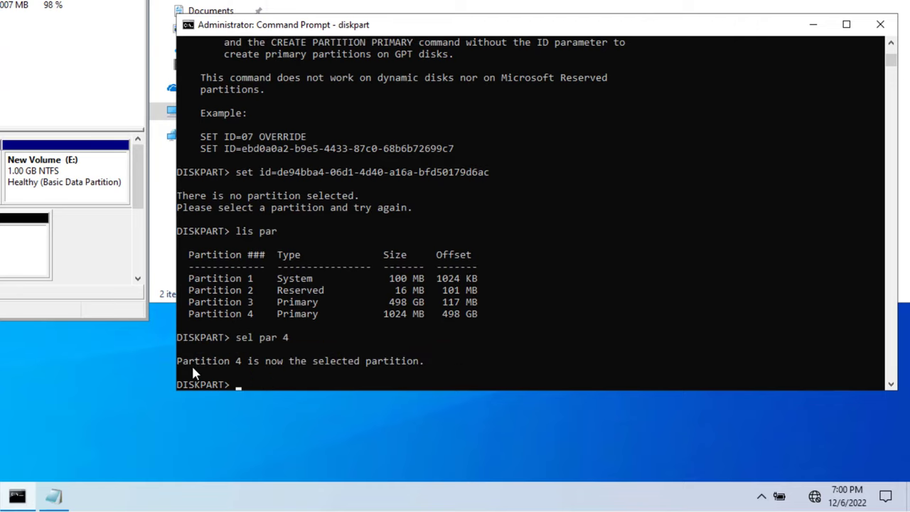
{"action": "key", "text": "Up"}
{"action": "key", "text": "Up"}
{"action": "key", "text": "Up"}
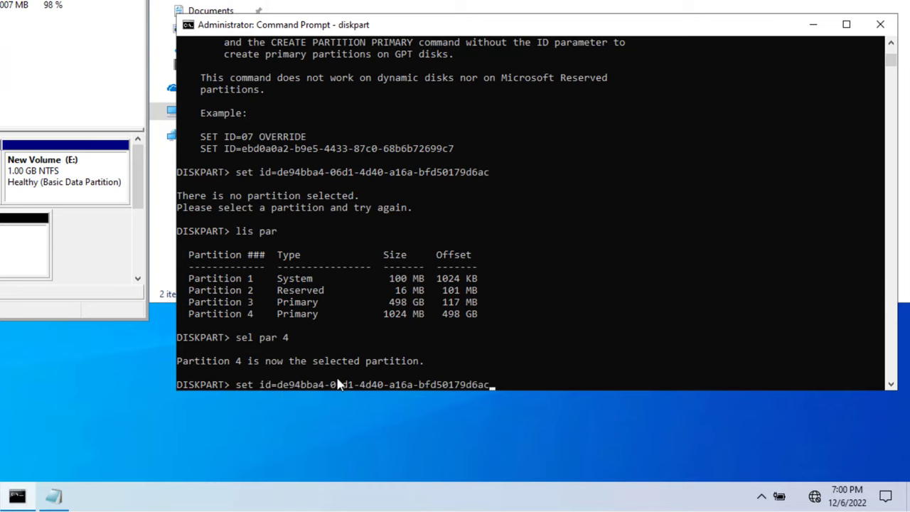
{"action": "key", "text": "Return"}
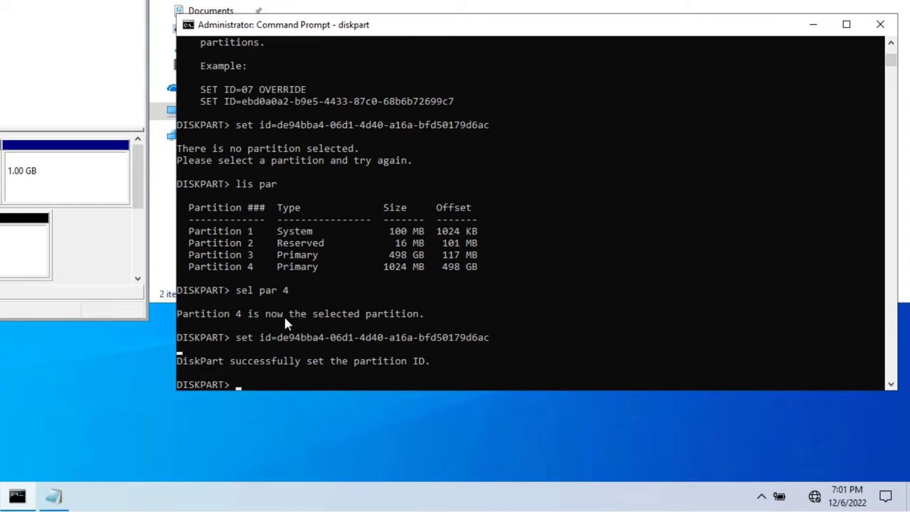
{"action": "right_click", "coordinate": [39, 180]}
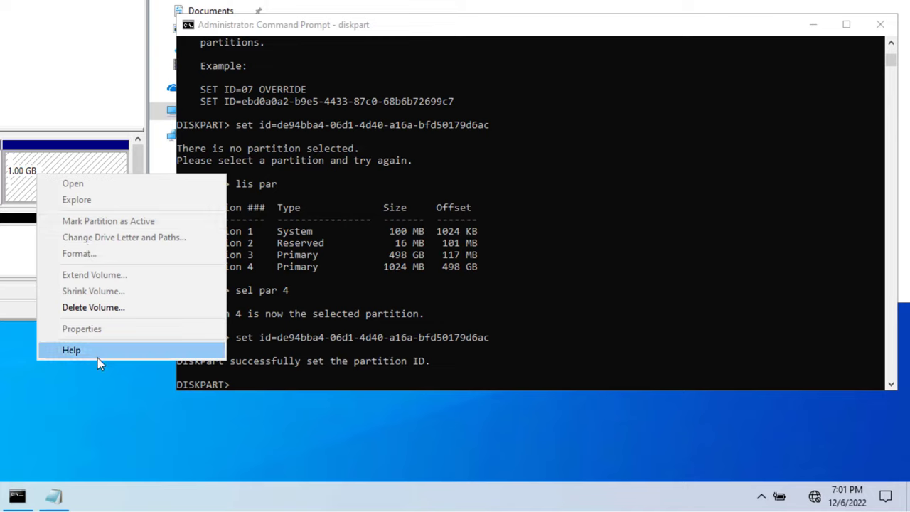
{"action": "left_click", "coordinate": [30, 174]}
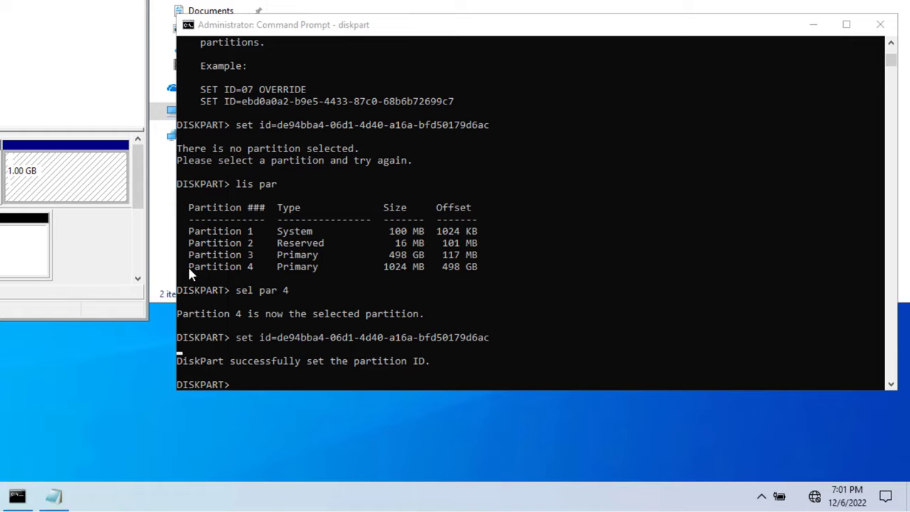
{"action": "left_click", "coordinate": [55, 497]}
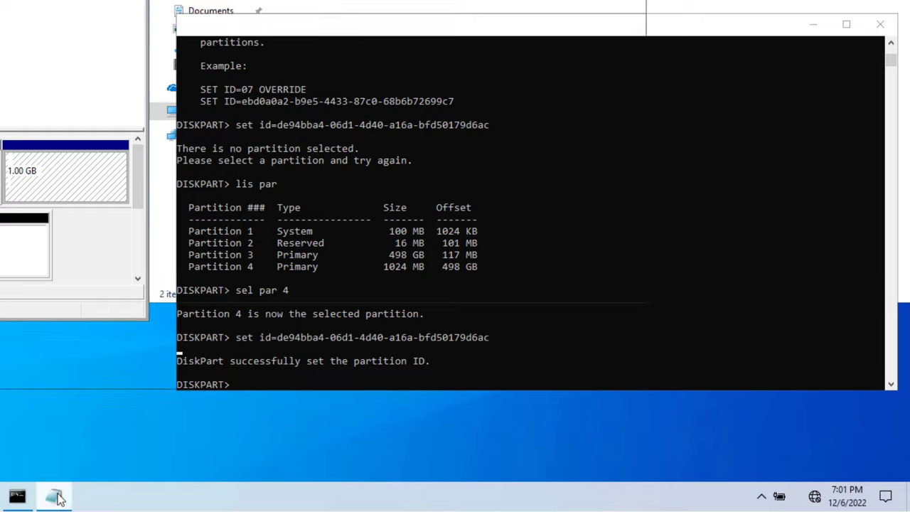
{"action": "key", "text": "ctrl+v"}
{"action": "key", "text": "Home"}
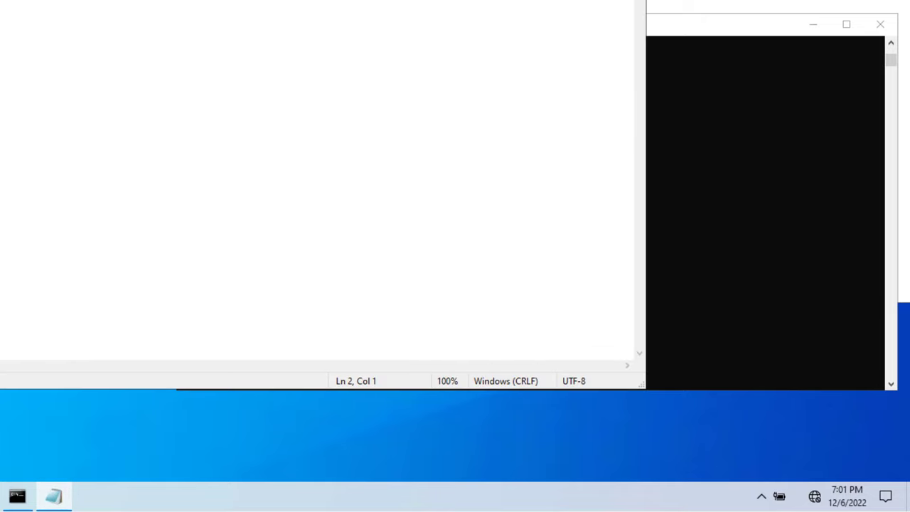
{"action": "left_click", "coordinate": [711, 32]}
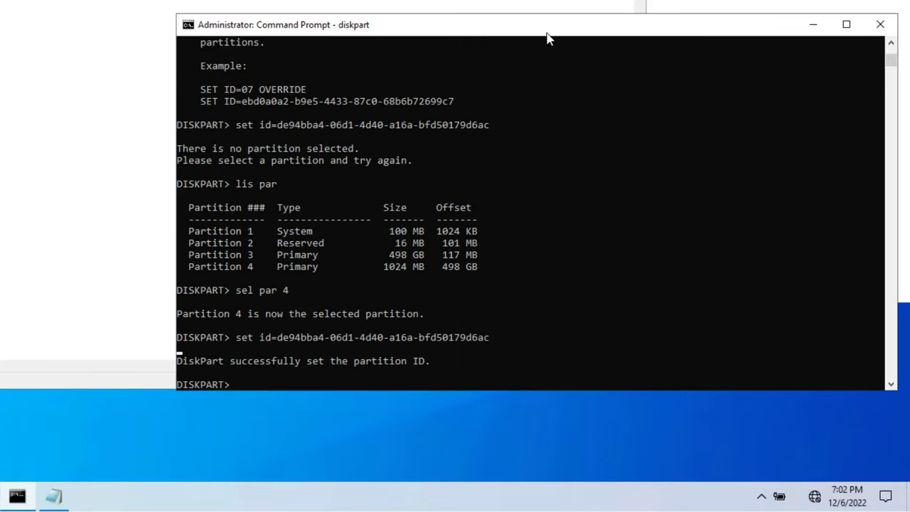
{"action": "type", "text": "help gpt"}
{"action": "key", "text": "Return"}
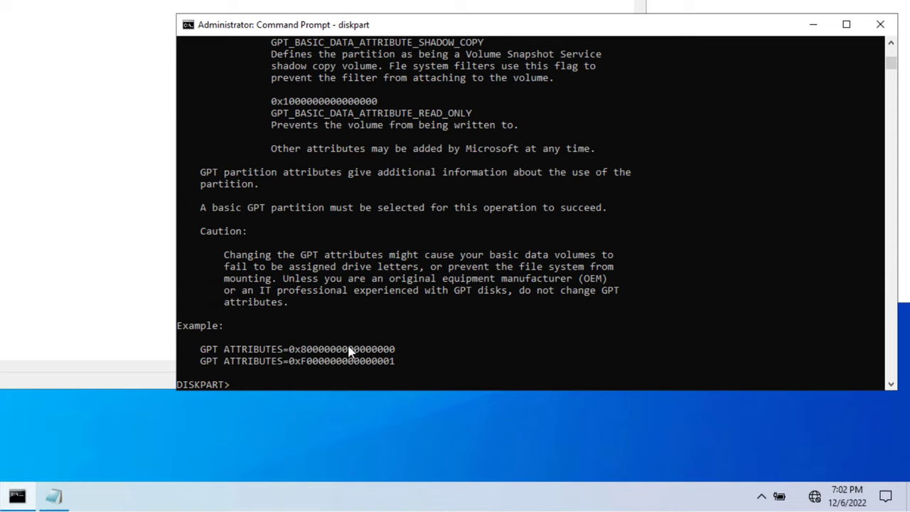
{"action": "type", "text": "gpt att="}
{"action": "key", "text": "ctrl+v"}
{"action": "key", "text": "Return"}
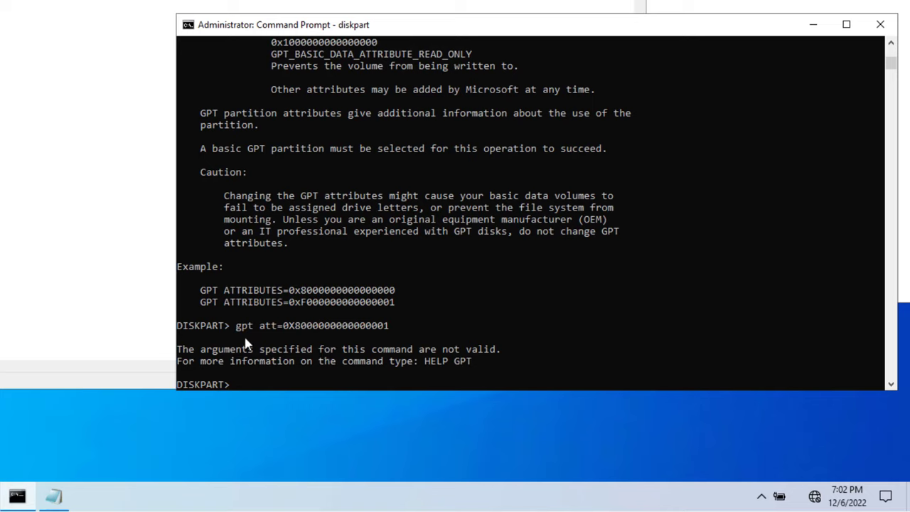
{"action": "key", "text": "Up"}
{"action": "key", "text": "Left"}
{"action": "key", "text": "Left"}
{"action": "key", "text": "Left"}
{"action": "key", "text": "Left"}
{"action": "key", "text": "Left"}
{"action": "key", "text": "Left"}
{"action": "key", "text": "Left"}
{"action": "key", "text": "Left"}
{"action": "key", "text": "Left"}
{"action": "key", "text": "Left"}
{"action": "key", "text": "Left"}
{"action": "key", "text": "Left"}
{"action": "key", "text": "Left"}
{"action": "key", "text": "Left"}
{"action": "key", "text": "Left"}
{"action": "key", "text": "Left"}
{"action": "key", "text": "Left"}
{"action": "key", "text": "Left"}
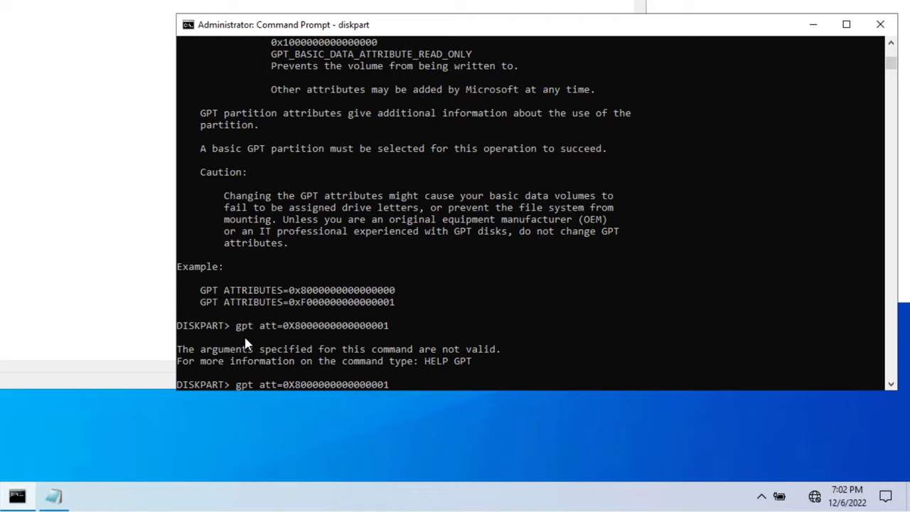
{"action": "type", "text": "ributes"}
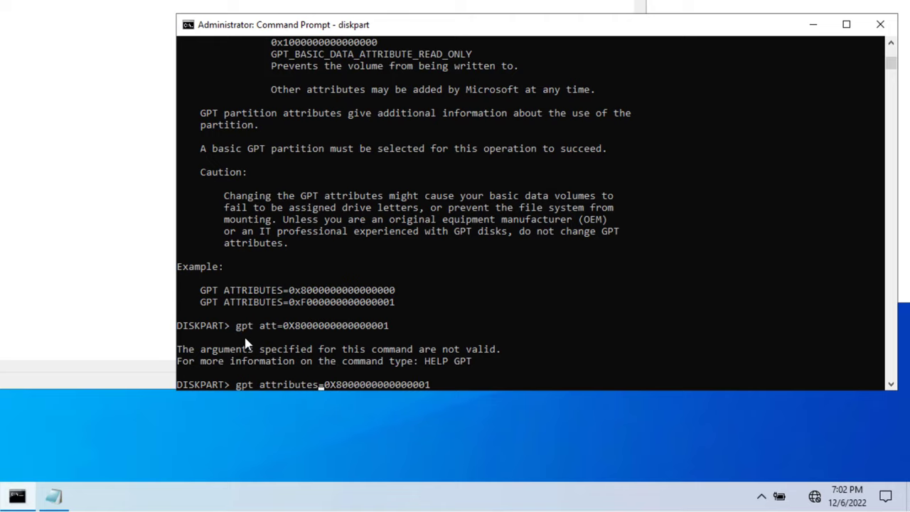
{"action": "key", "text": "Return"}
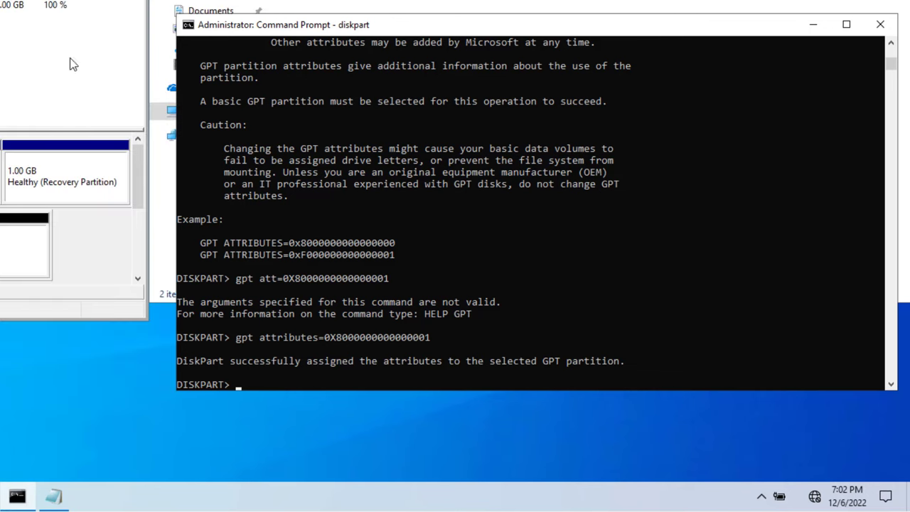
Step: Confirm the 1.00 GB partition shows as Recovery Partition, then exit DiskPart
{"action": "left_click", "coordinate": [72, 188]}
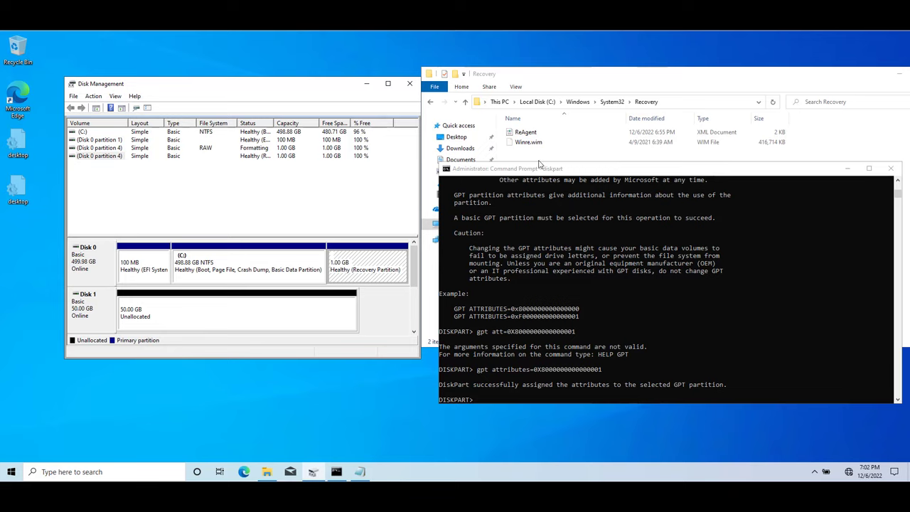
{"action": "left_click", "coordinate": [588, 175]}
{"action": "type", "text": "exit"}
{"action": "key", "text": "Return"}
Step: Re-enable Windows RE with 'reagentc /enable' and check its status with 'reagentc /info'
{"action": "type", "text": "reagentc"}
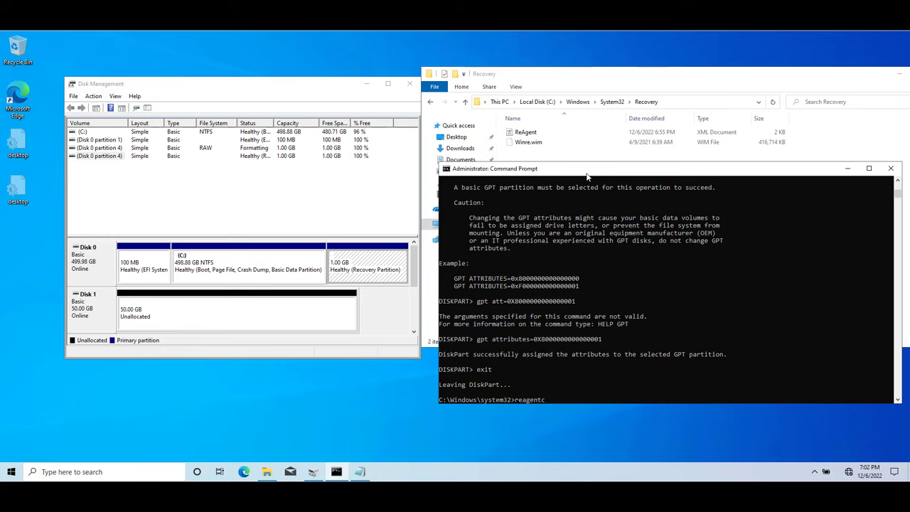
{"action": "type", "text": " /enable"}
{"action": "key", "text": "Return"}
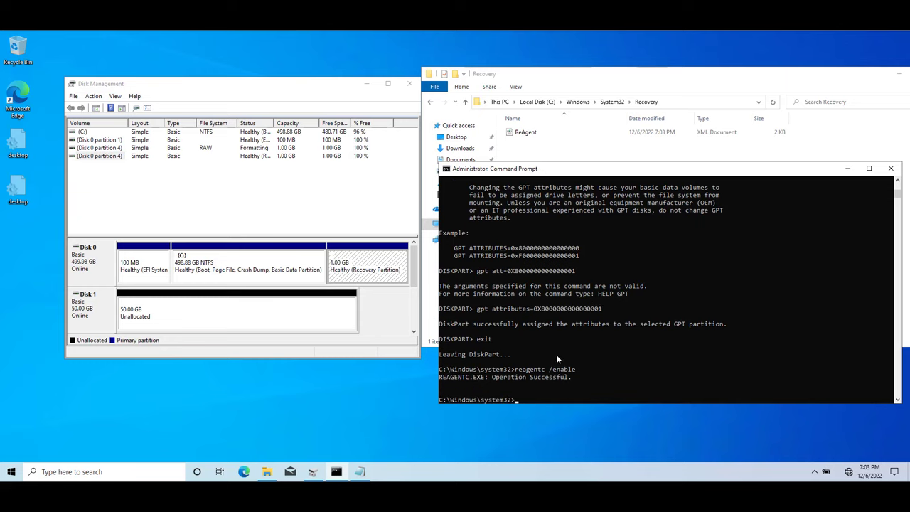
{"action": "key", "text": "Up"}
{"action": "key", "text": "BackSpace"}
{"action": "key", "text": "BackSpace"}
{"action": "key", "text": "BackSpace"}
{"action": "key", "text": "BackSpace"}
{"action": "key", "text": "BackSpace"}
{"action": "type", "text": "info"}
{"action": "key", "text": "Return"}
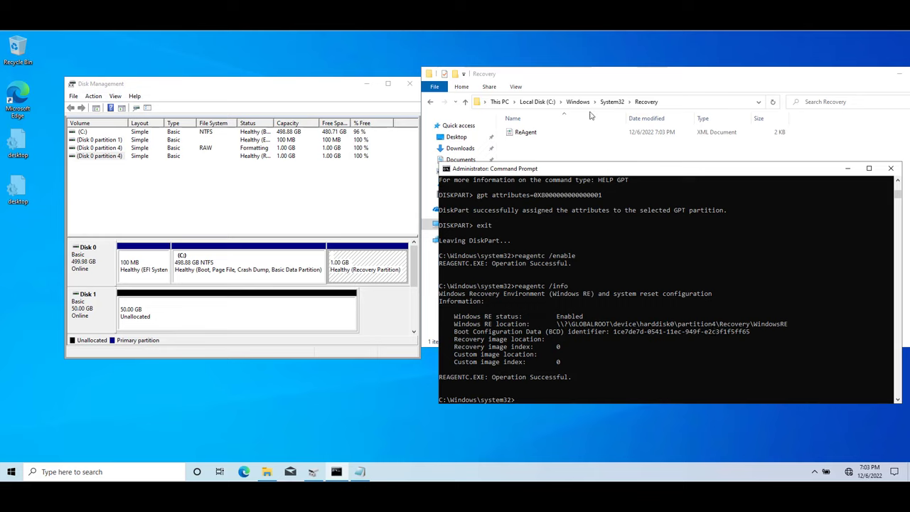
Step: Restore the default Folder Options view settings so hidden files are hidden again
{"action": "left_click", "coordinate": [547, 84]}
{"action": "left_click", "coordinate": [516, 88]}
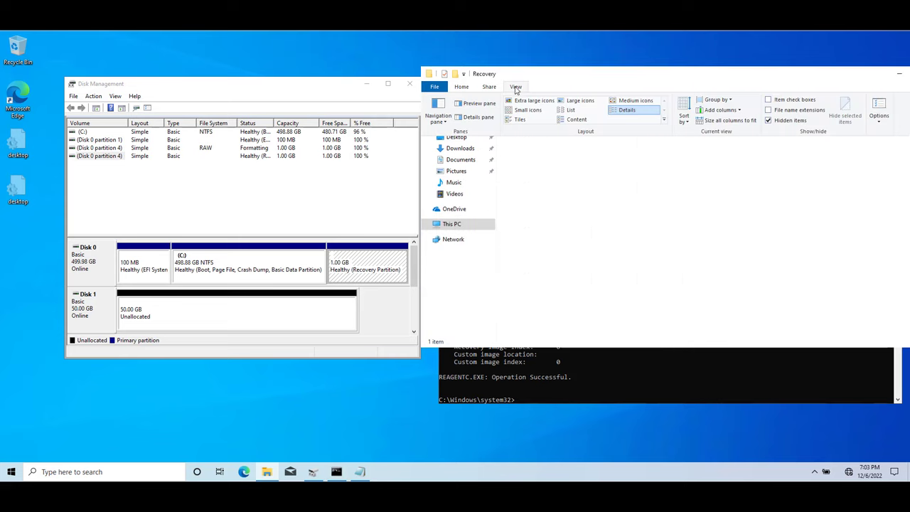
{"action": "left_click", "coordinate": [878, 105]}
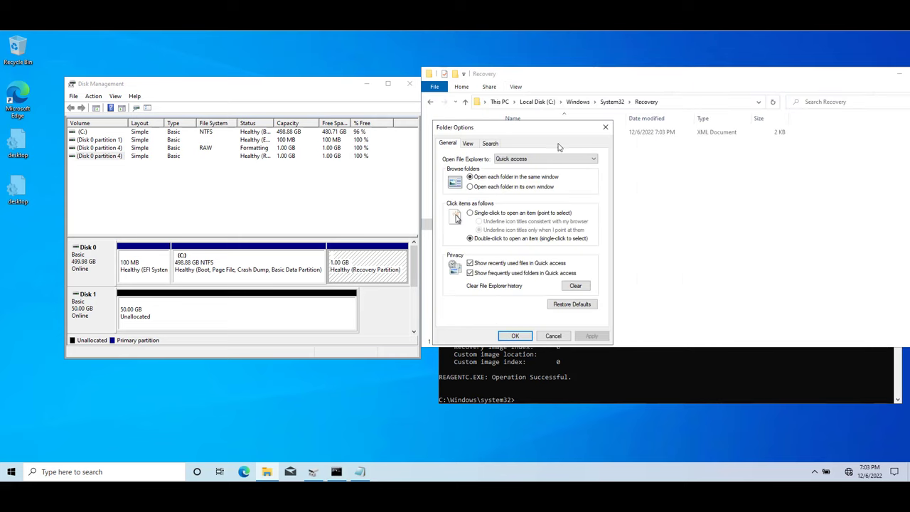
{"action": "left_click", "coordinate": [467, 144]}
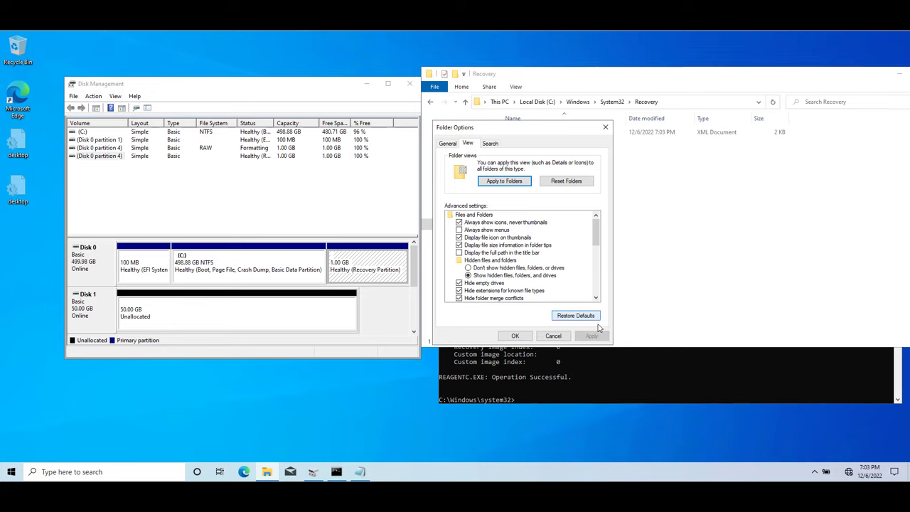
{"action": "left_click", "coordinate": [577, 317]}
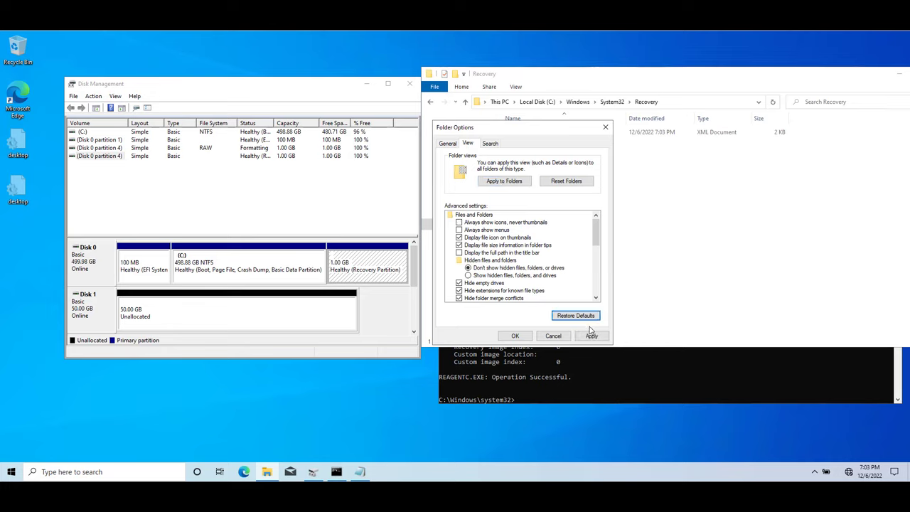
{"action": "left_click", "coordinate": [515, 336]}
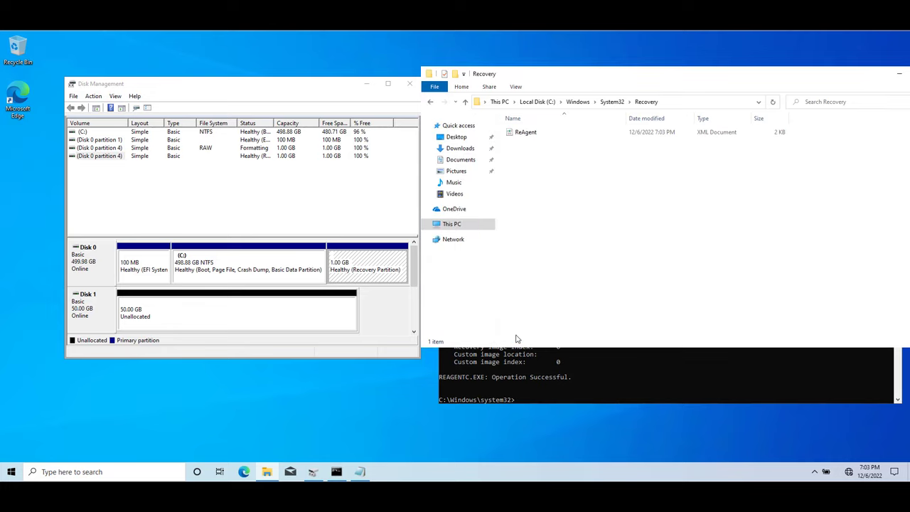
Step: Close the Recovery folder window and the Command Prompt window
{"action": "left_click_drag", "start_coordinate": [833, 81], "coordinate": [682, 91]}
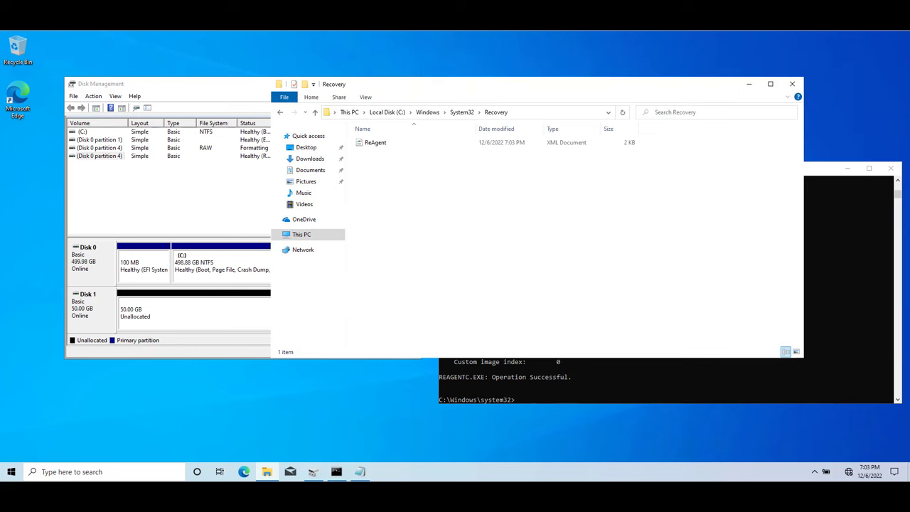
{"action": "left_click", "coordinate": [790, 86]}
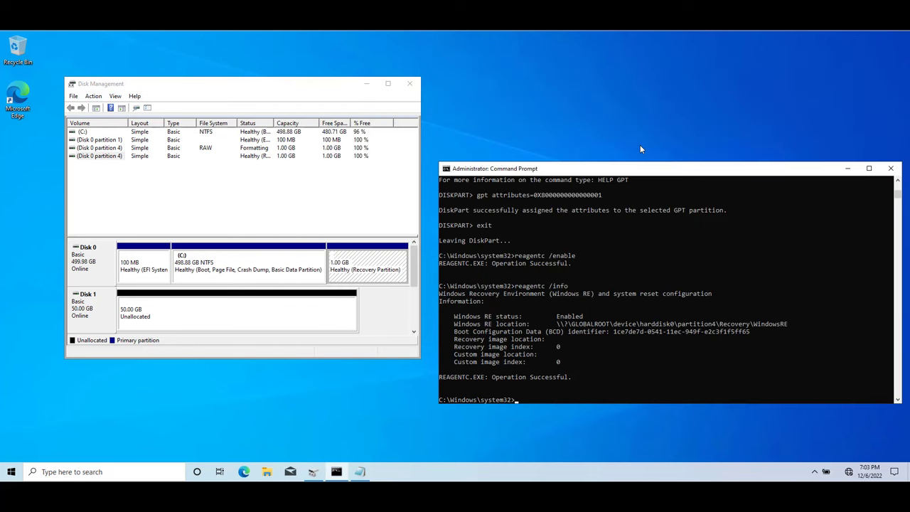
{"action": "left_click", "coordinate": [892, 169]}
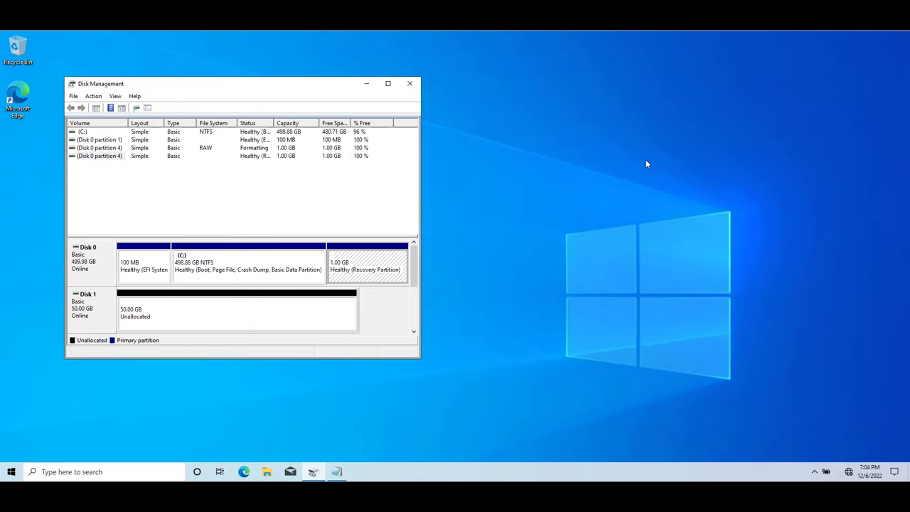